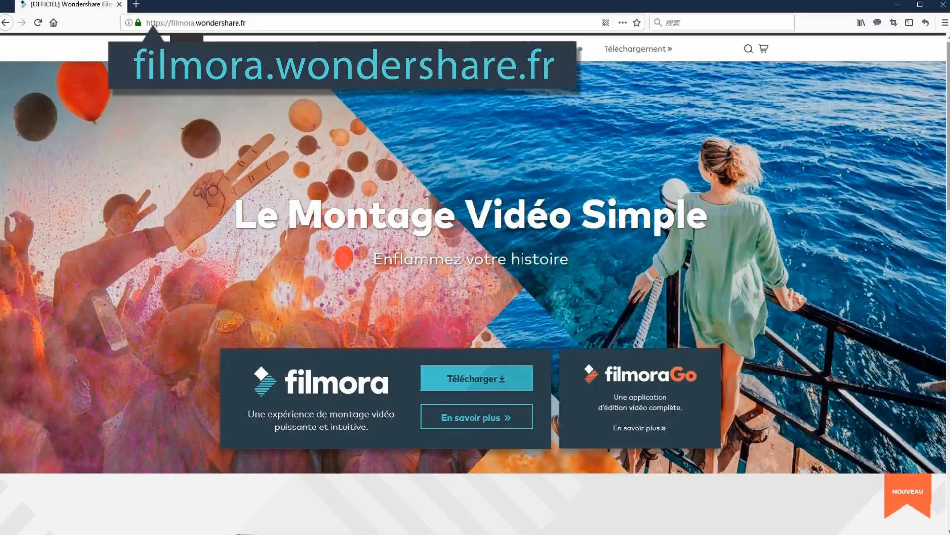
Look through the Filmora 8.5 download page and launch Wondershare Filmora from the desktop.
{"action": "scroll", "coordinate": [475, 277], "scroll_direction": "down", "scroll_amount": 6}
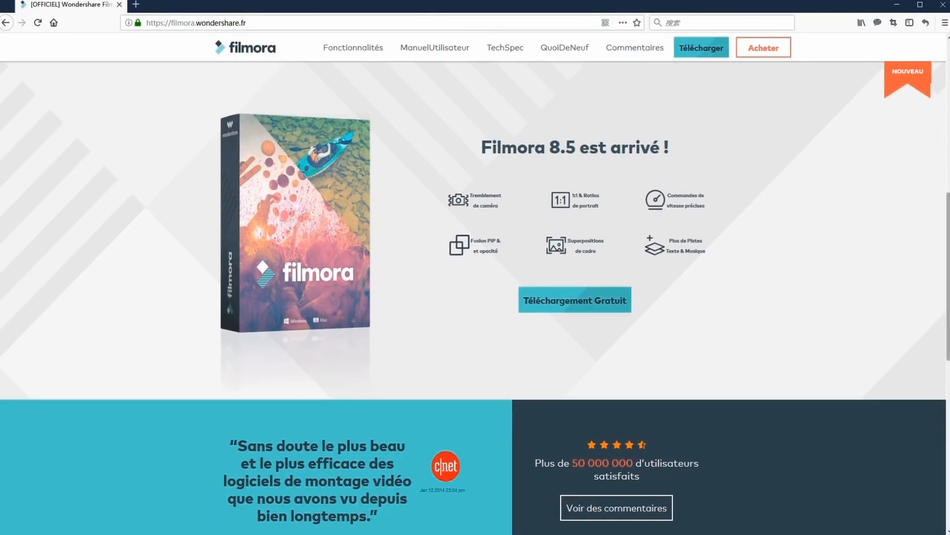
{"action": "scroll", "coordinate": [939, 217], "scroll_direction": "down", "scroll_amount": 10}
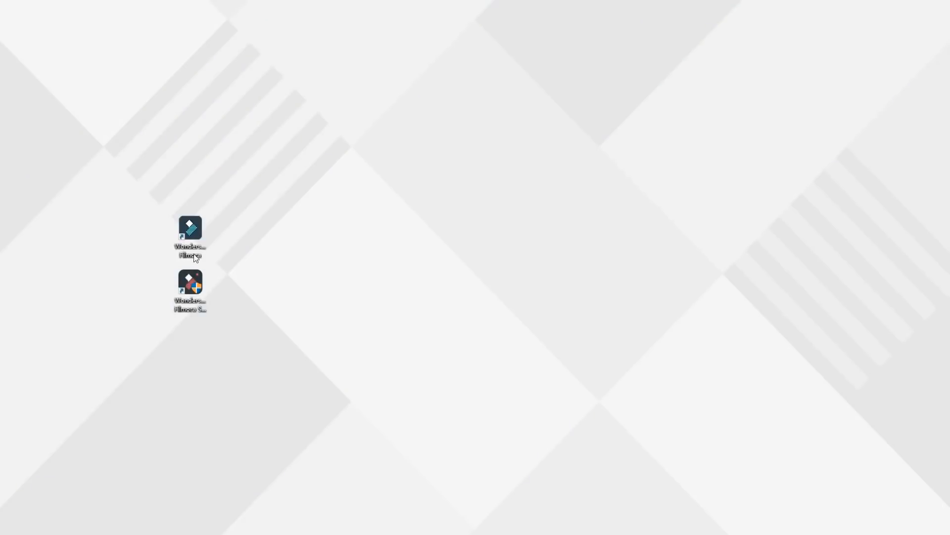
{"action": "left_click", "coordinate": [192, 232]}
{"action": "double_click", "coordinate": [192, 233]}
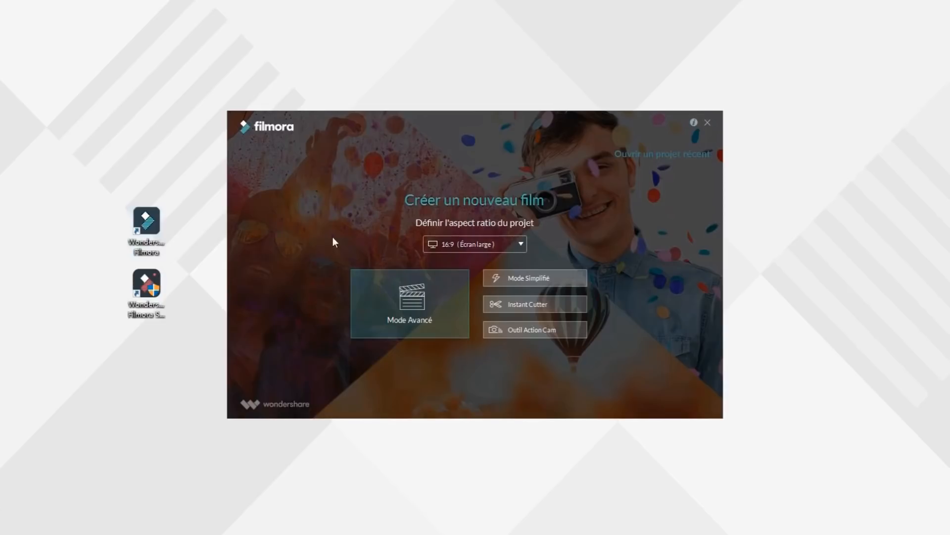
Set the new film's aspect ratio to 9:16 (Portrait) and start the project in Mode Avancé.
{"action": "left_click", "coordinate": [465, 244]}
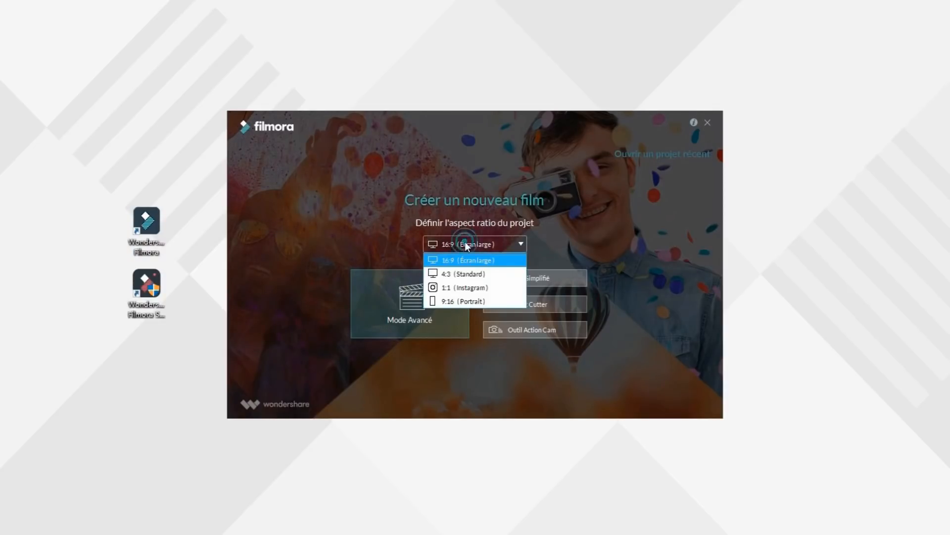
{"action": "left_click", "coordinate": [454, 301]}
{"action": "left_click", "coordinate": [417, 306]}
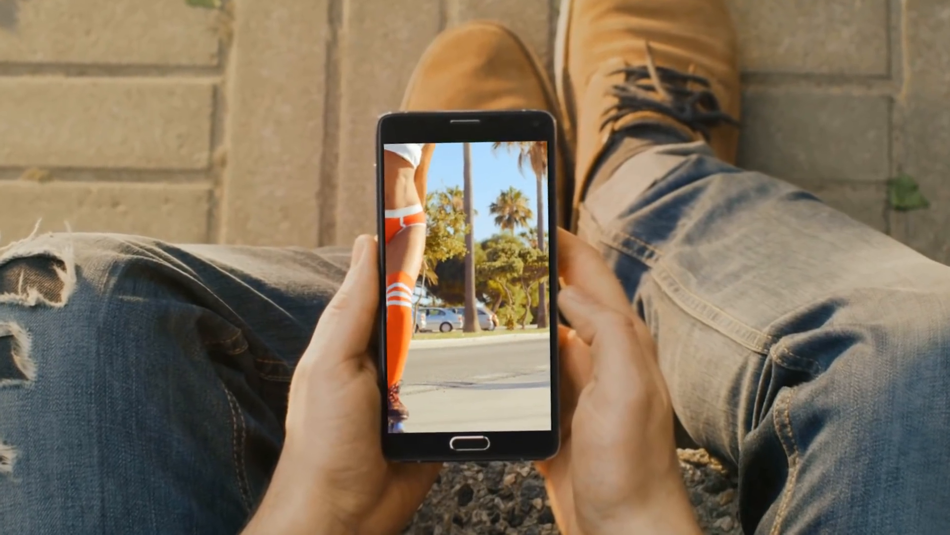
Open a 1:1 project and preview the 0 7, Canada Sample and instagram media from the album.
{"action": "left_click", "coordinate": [465, 243]}
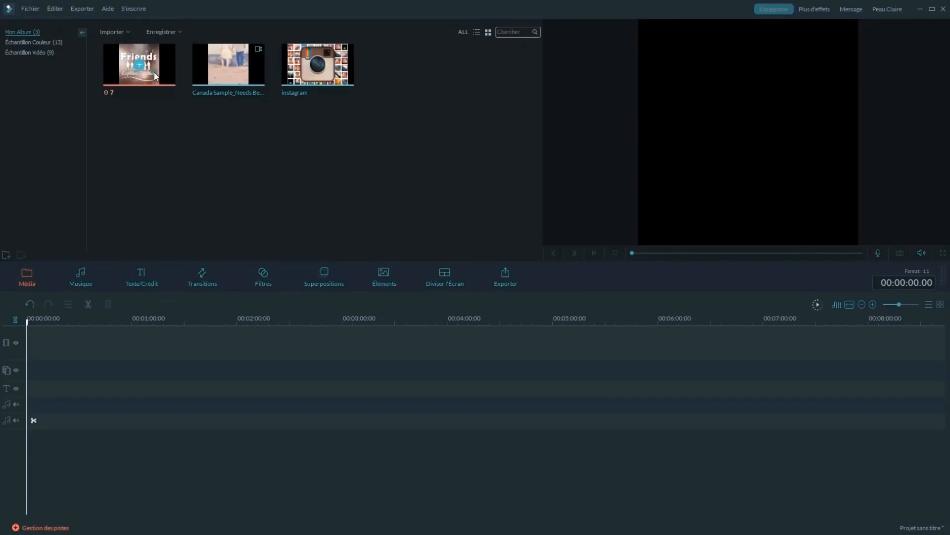
{"action": "left_click", "coordinate": [153, 72]}
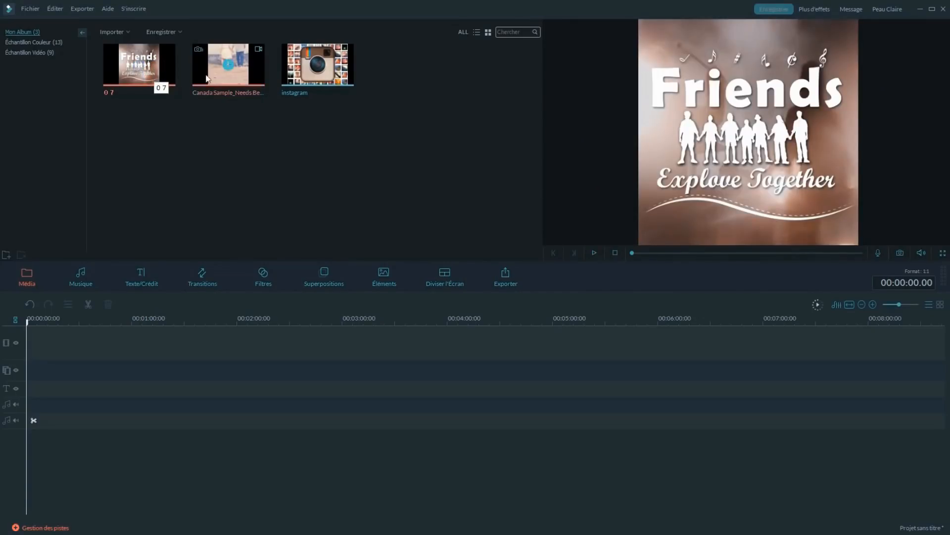
{"action": "double_click", "coordinate": [218, 76]}
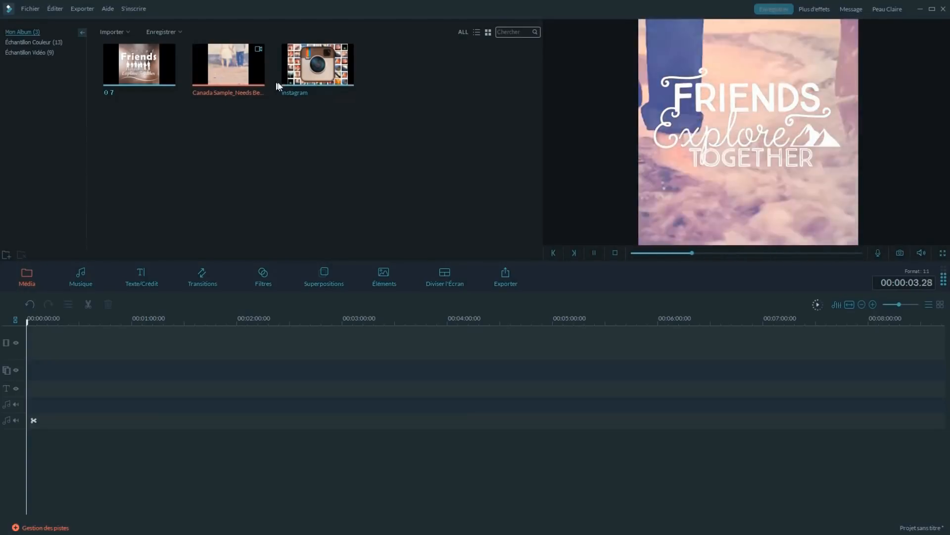
{"action": "left_click", "coordinate": [306, 85]}
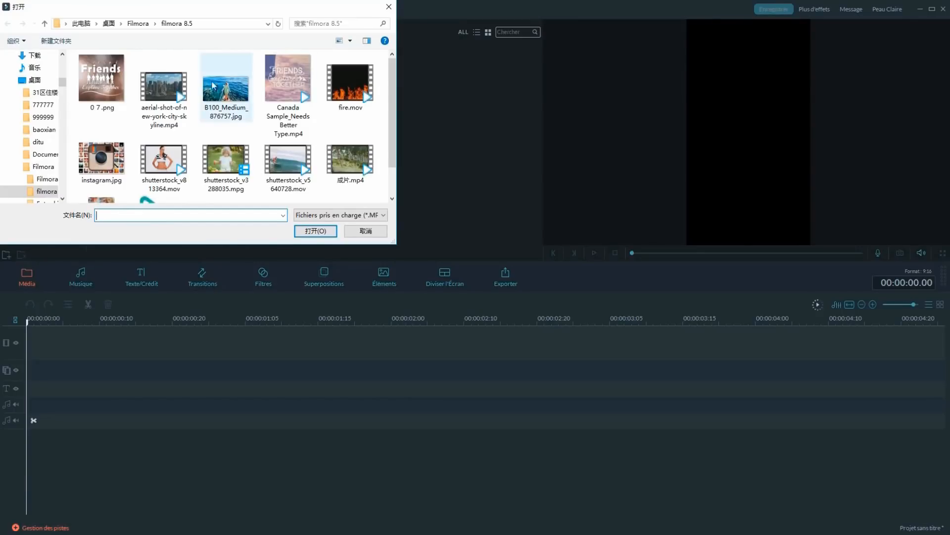
Import B100_Medium_876757.jpg into the 9:16 project and place it at the start of the video track.
{"action": "left_click", "coordinate": [214, 85]}
{"action": "left_click", "coordinate": [310, 234]}
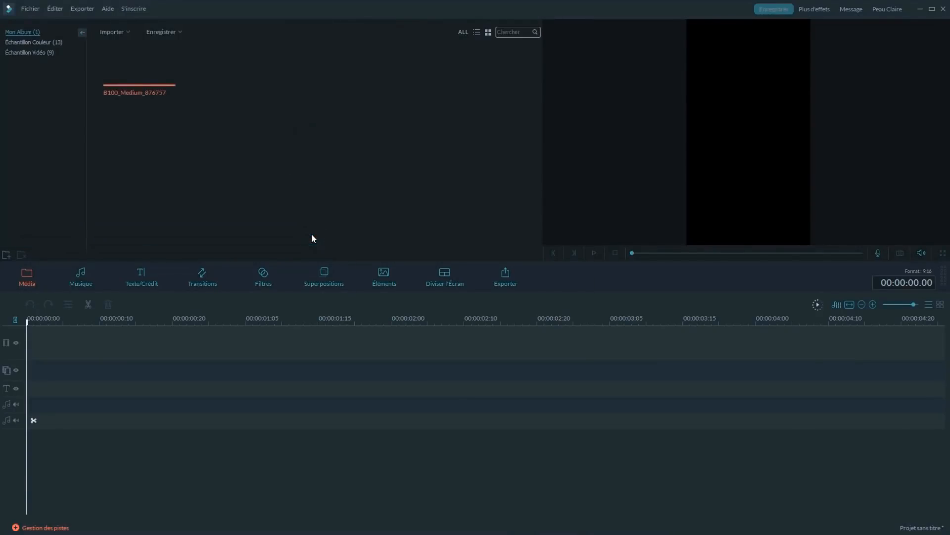
{"action": "left_click_drag", "start_coordinate": [74, 307], "coordinate": [41, 340]}
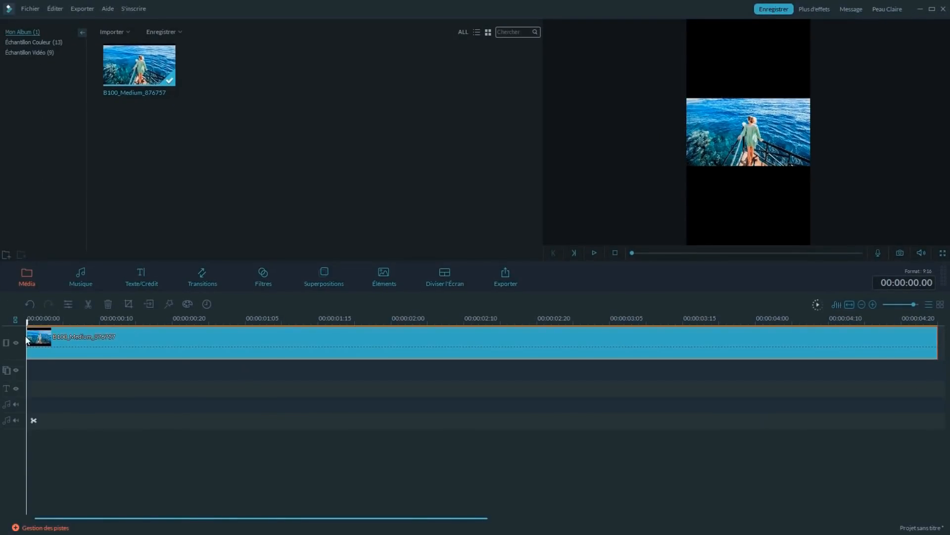
Apply the Recadrer pour ajuster photo placement to the image on the timeline and play it back.
{"action": "right_click", "coordinate": [197, 339]}
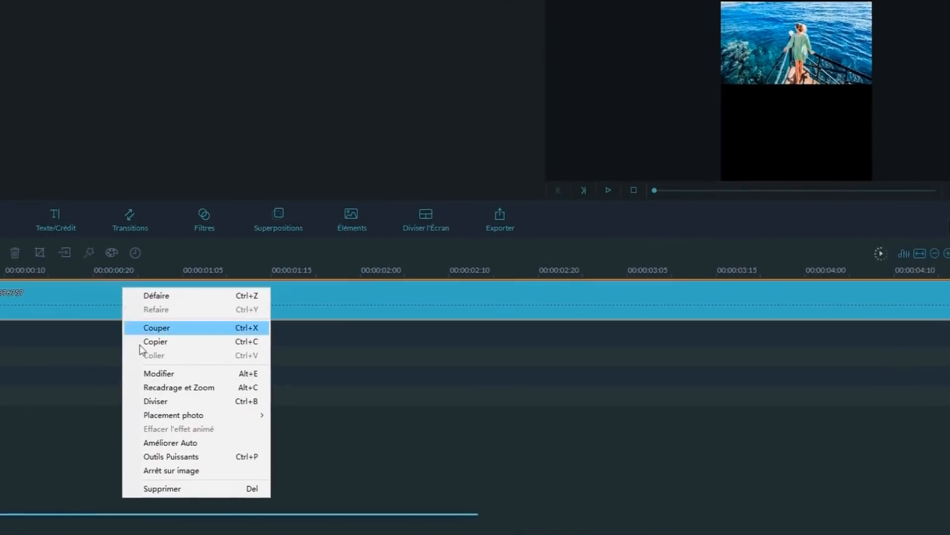
{"action": "mouse_move", "coordinate": [234, 437]}
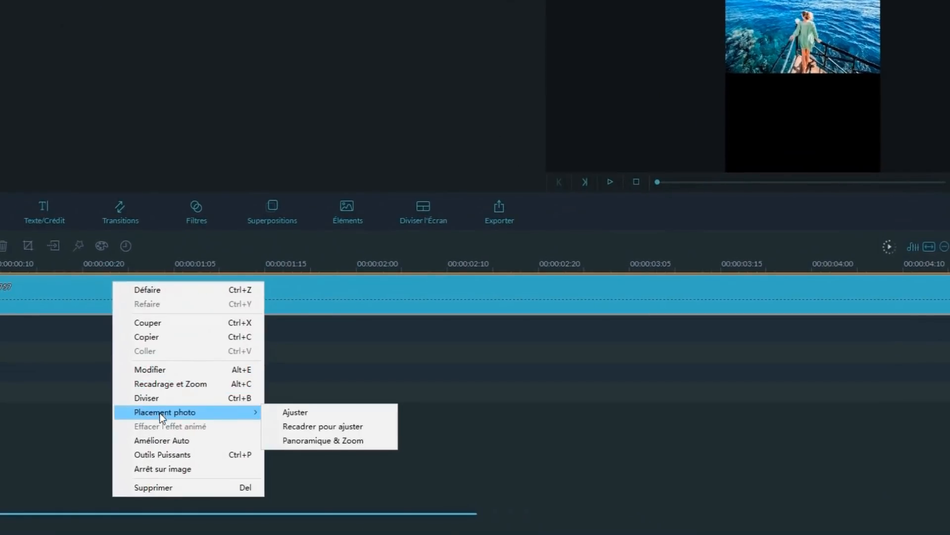
{"action": "left_click", "coordinate": [312, 426]}
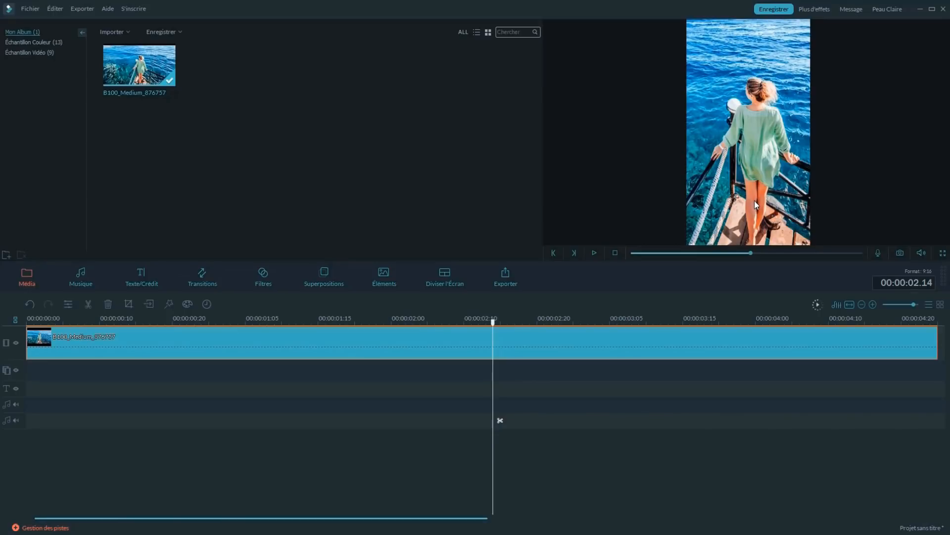
{"action": "left_click", "coordinate": [594, 253]}
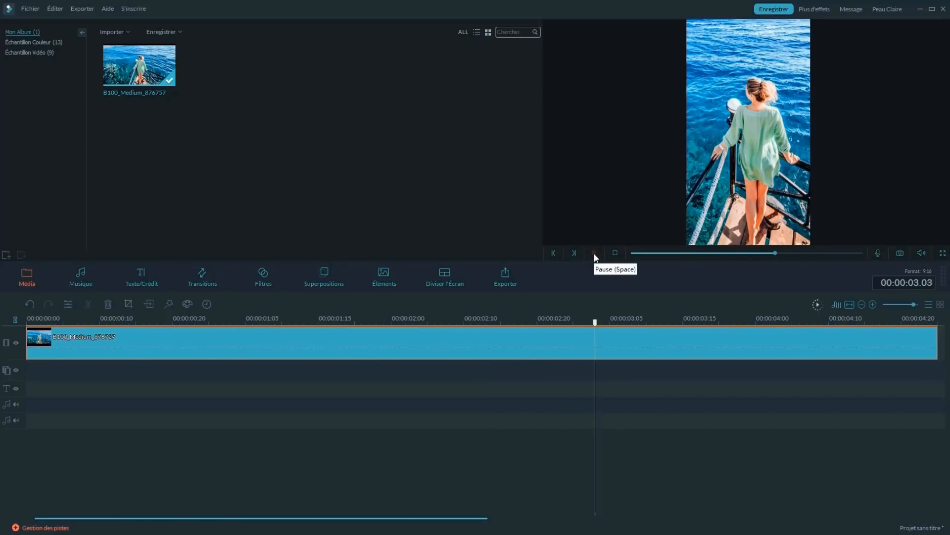
{"action": "left_click", "coordinate": [594, 254]}
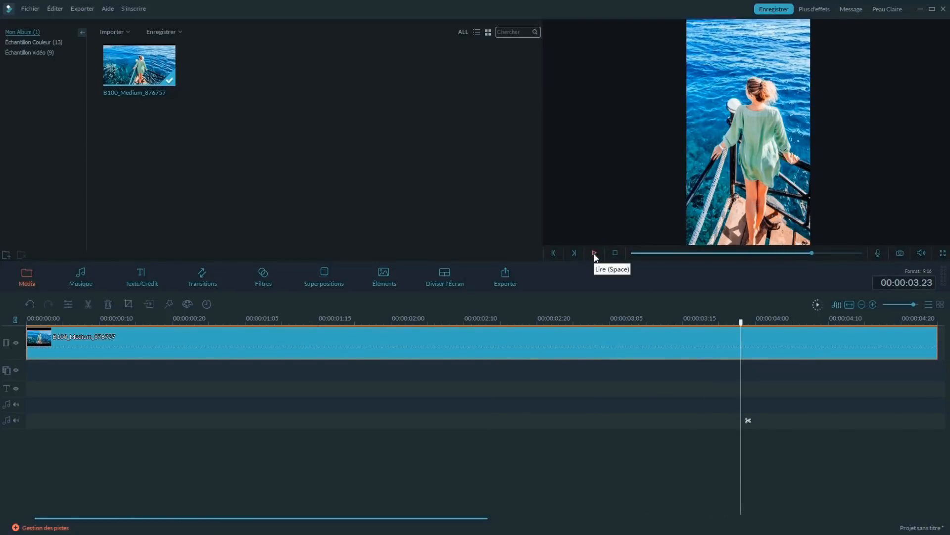
Set the timeline photo's placement to Panoramique & Zoom and play back the movement.
{"action": "right_click", "coordinate": [444, 332]}
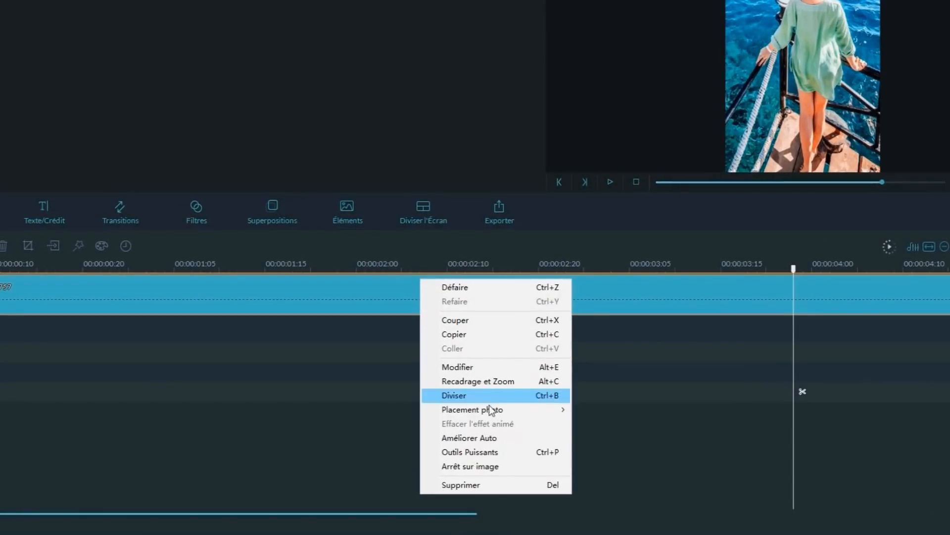
{"action": "mouse_move", "coordinate": [564, 409]}
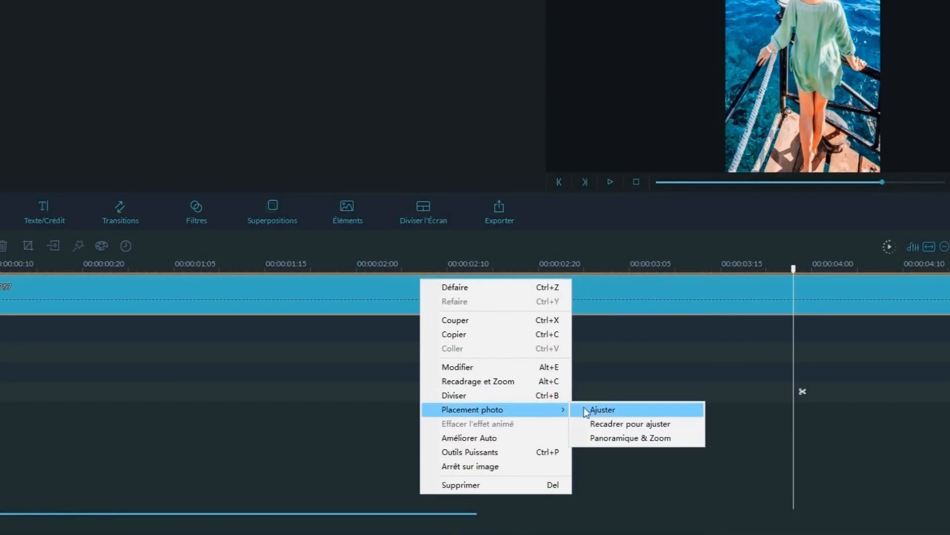
{"action": "left_click", "coordinate": [624, 440]}
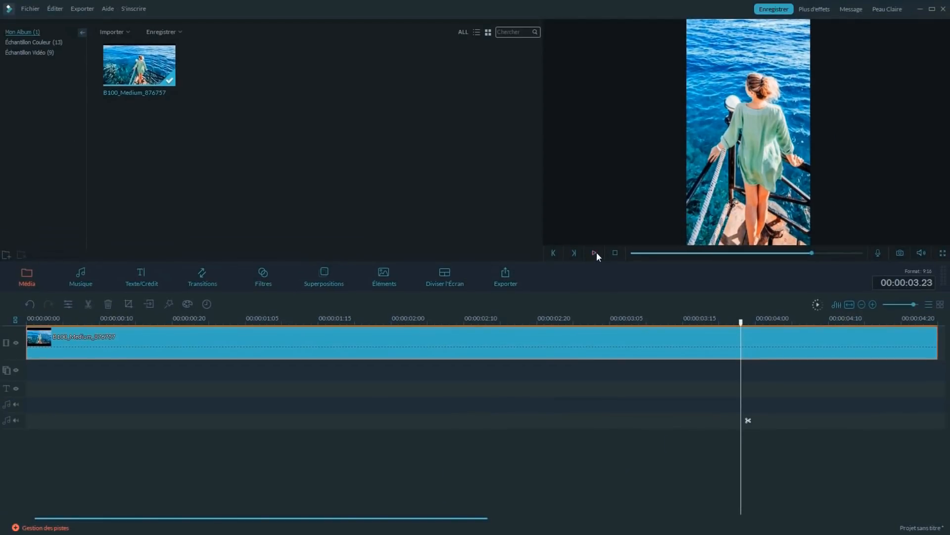
{"action": "left_click", "coordinate": [594, 252]}
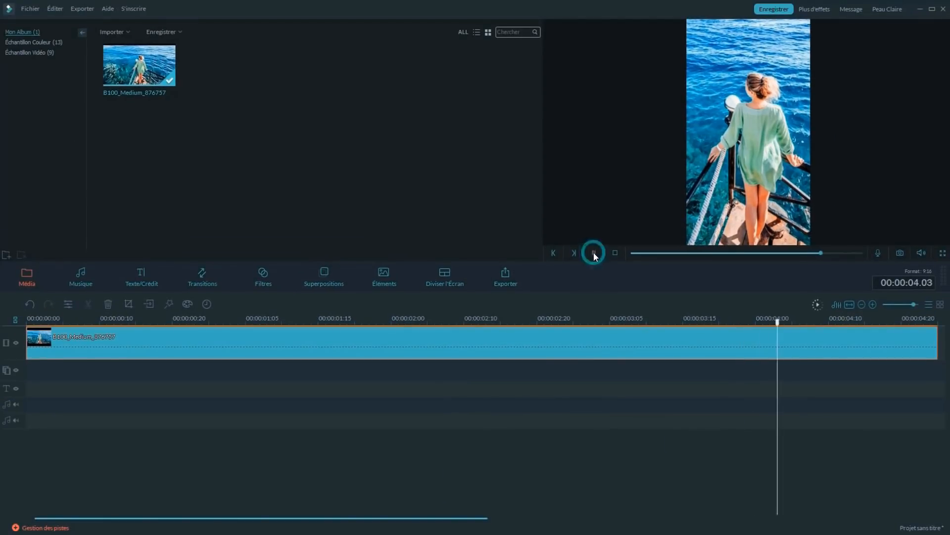
{"action": "left_click", "coordinate": [594, 252]}
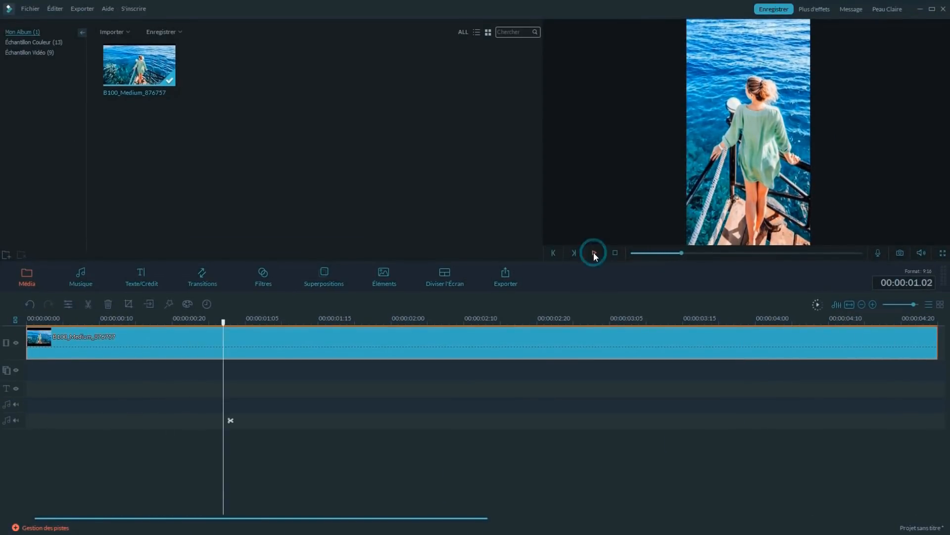
Make Panoramique & Zoom the default photo placement in the program settings and save the change.
{"action": "left_click", "coordinate": [30, 8]}
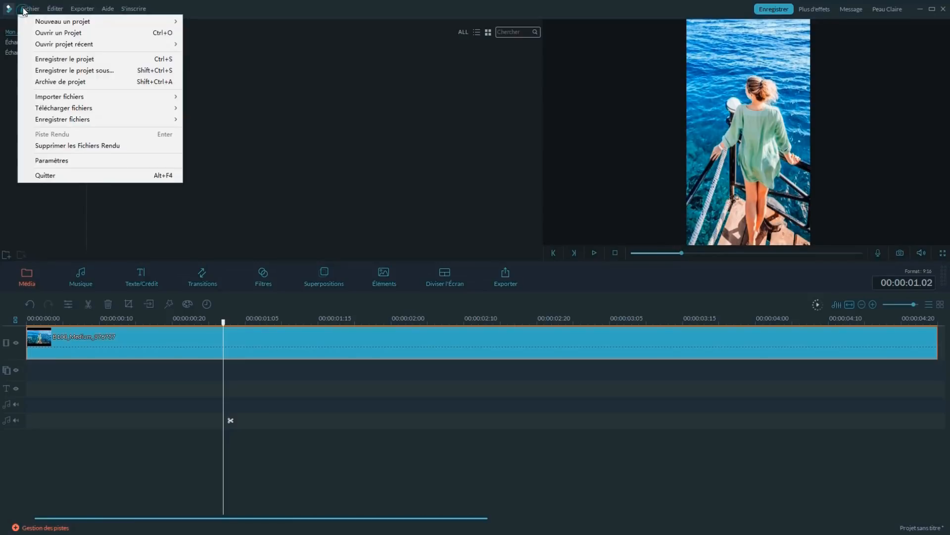
{"action": "left_click", "coordinate": [52, 161]}
{"action": "left_click", "coordinate": [548, 291]}
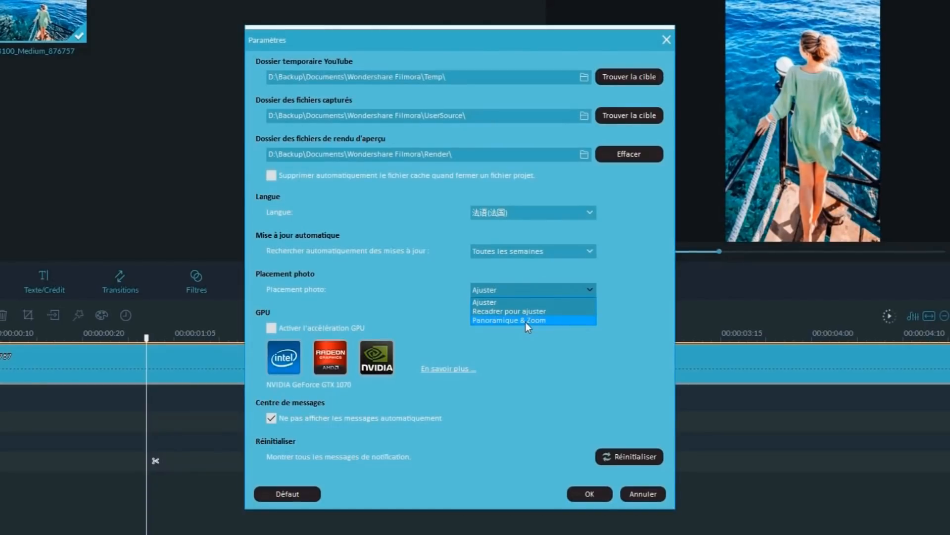
{"action": "left_click", "coordinate": [526, 321]}
{"action": "left_click", "coordinate": [590, 491]}
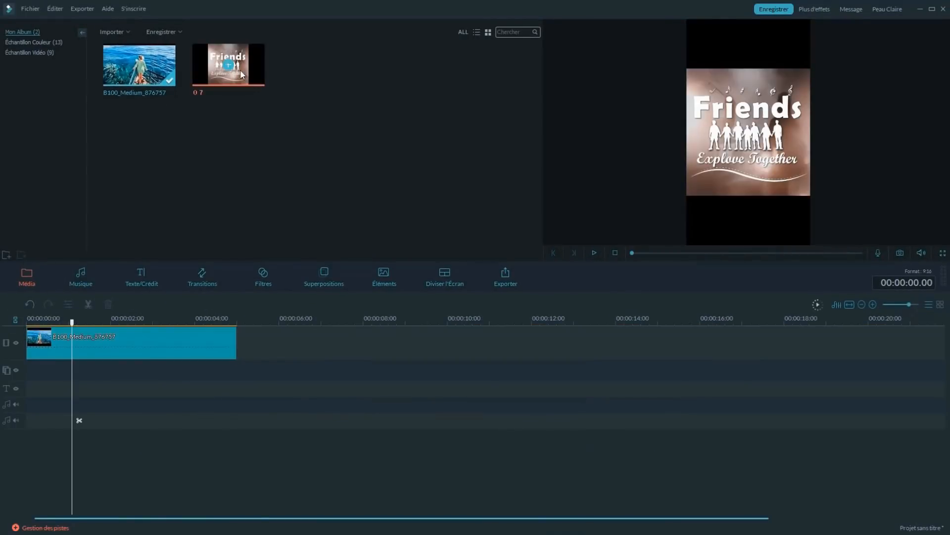
Add the 0 7 image right after the first photo on the video track and play it.
{"action": "left_click_drag", "start_coordinate": [247, 333], "coordinate": [247, 333]}
{"action": "left_click", "coordinate": [595, 252]}
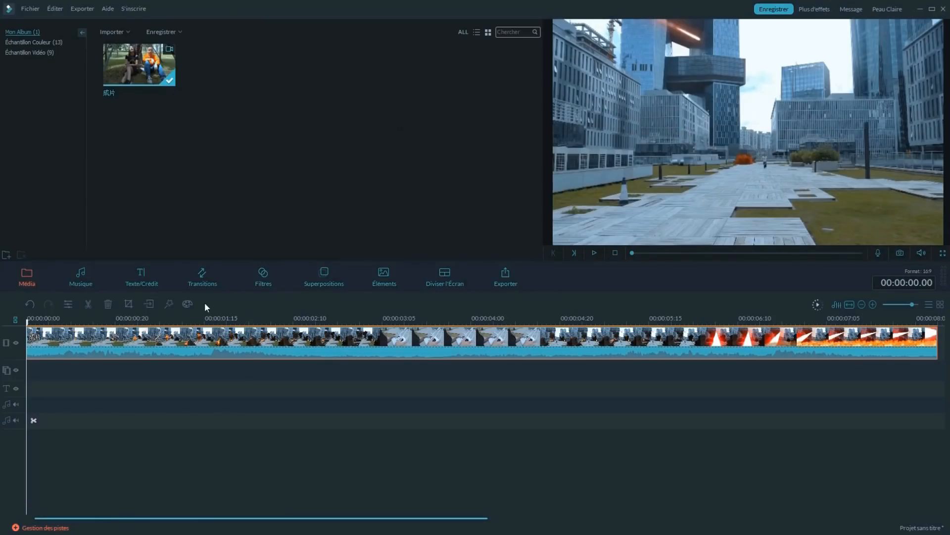
Apply the Mild filter from the Tremblement category at the start of the explosion clip and play it back.
{"action": "left_click", "coordinate": [270, 274]}
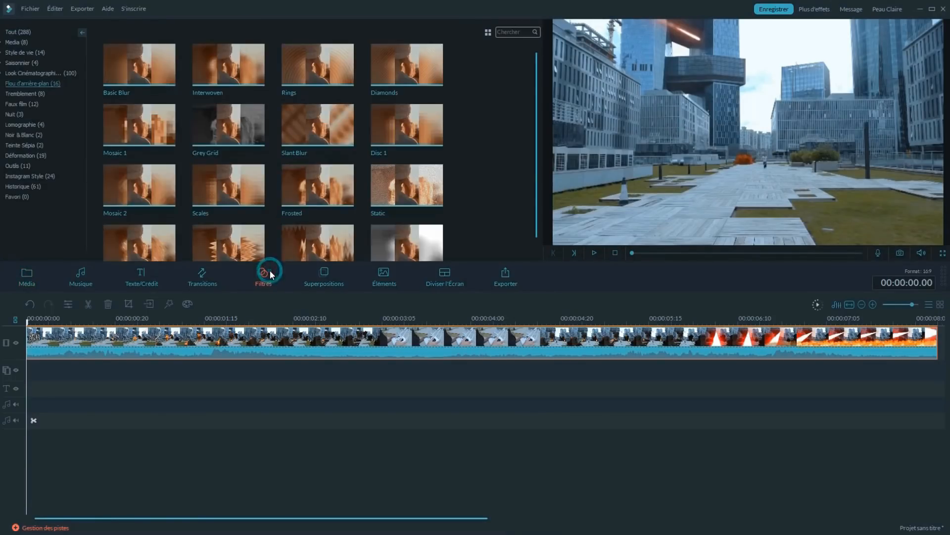
{"action": "left_click", "coordinate": [32, 93]}
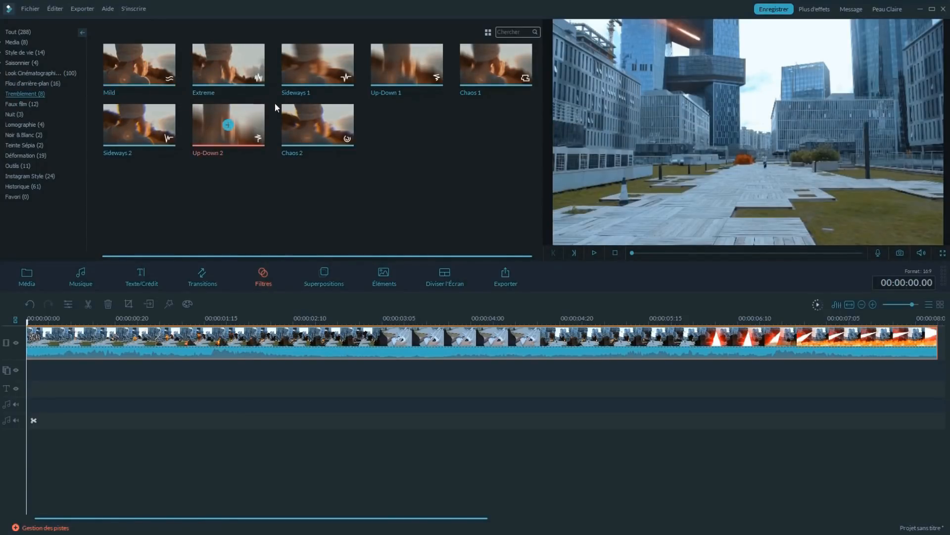
{"action": "left_click_drag", "start_coordinate": [125, 78], "coordinate": [33, 373]}
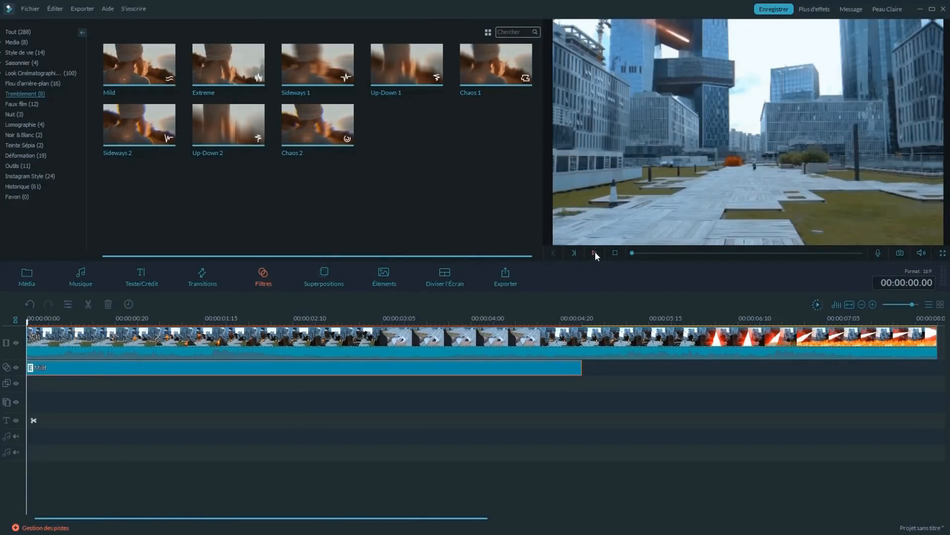
{"action": "left_click", "coordinate": [594, 253]}
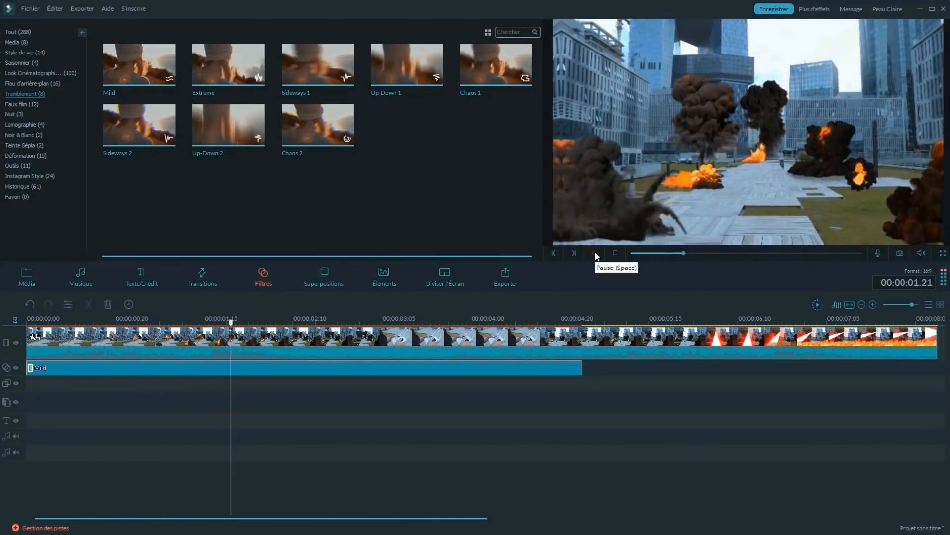
{"action": "left_click", "coordinate": [595, 253]}
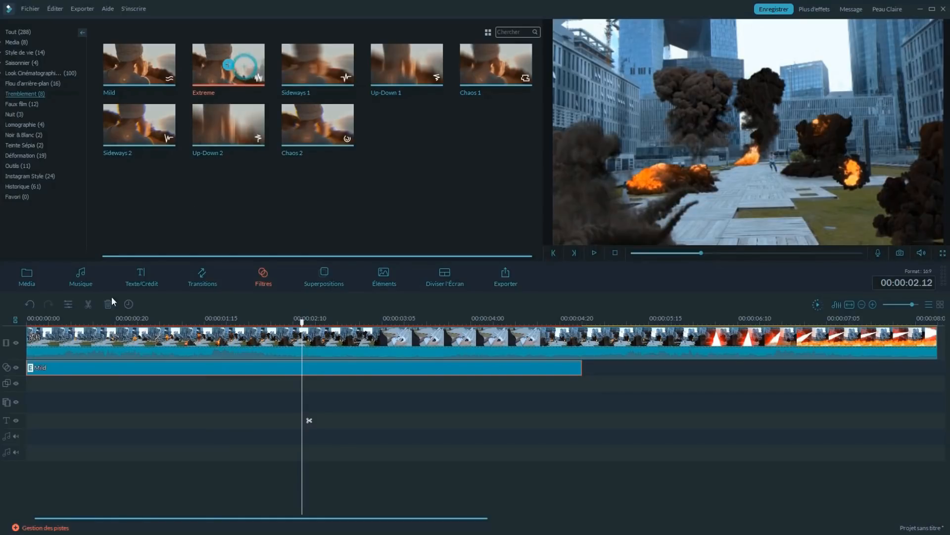
Replace the Mild camera shake on the filter track with the Extreme filter and play the clip back.
{"action": "left_click_drag", "start_coordinate": [244, 67], "coordinate": [347, 365]}
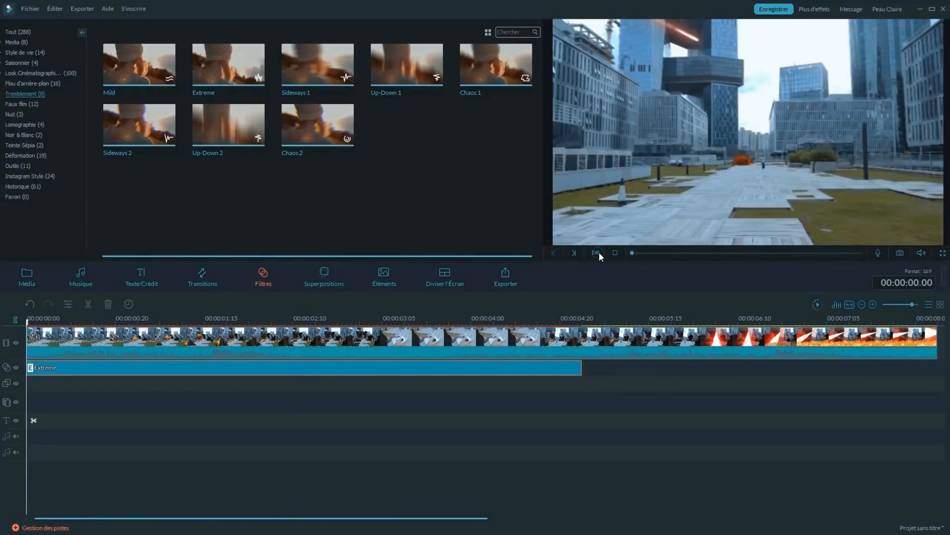
{"action": "left_click", "coordinate": [595, 253]}
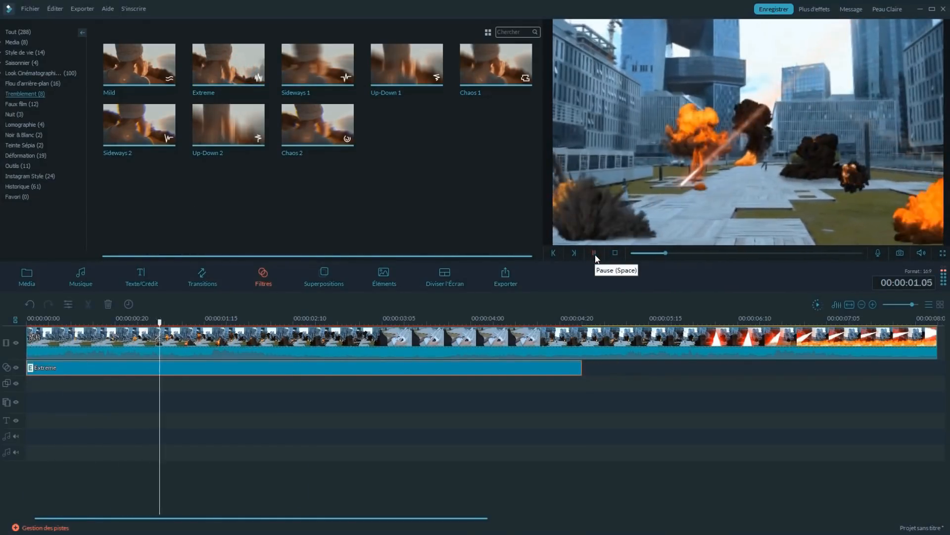
{"action": "left_click", "coordinate": [595, 253]}
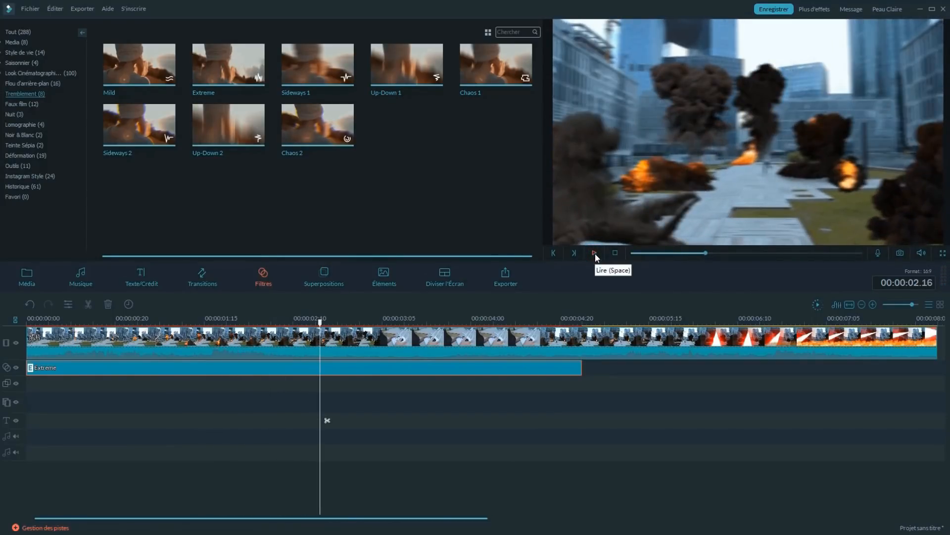
{"action": "left_click", "coordinate": [423, 81]}
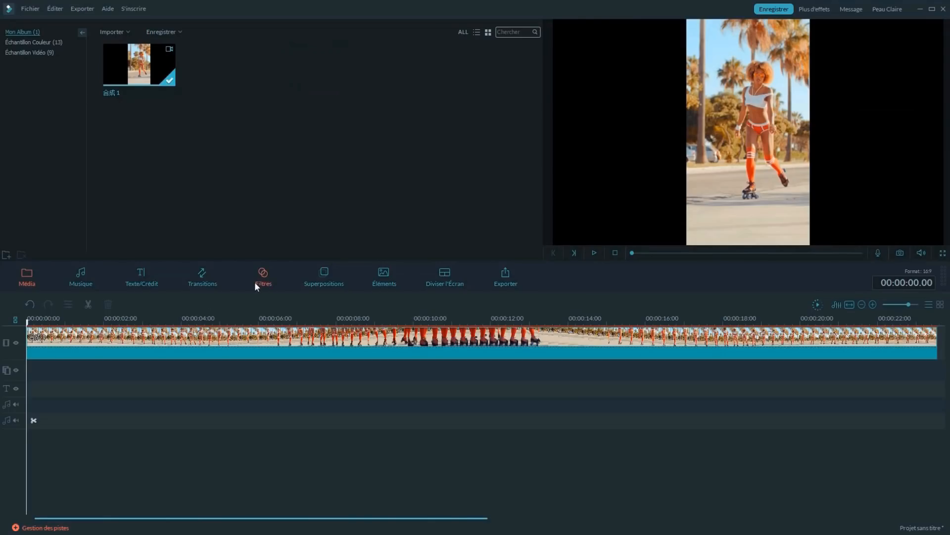
Preview the Basic Blur, Interwoven, Slant Blur, Grey Grid and Scales filters from the Flou d'arrière-plan category.
{"action": "left_click", "coordinate": [264, 278]}
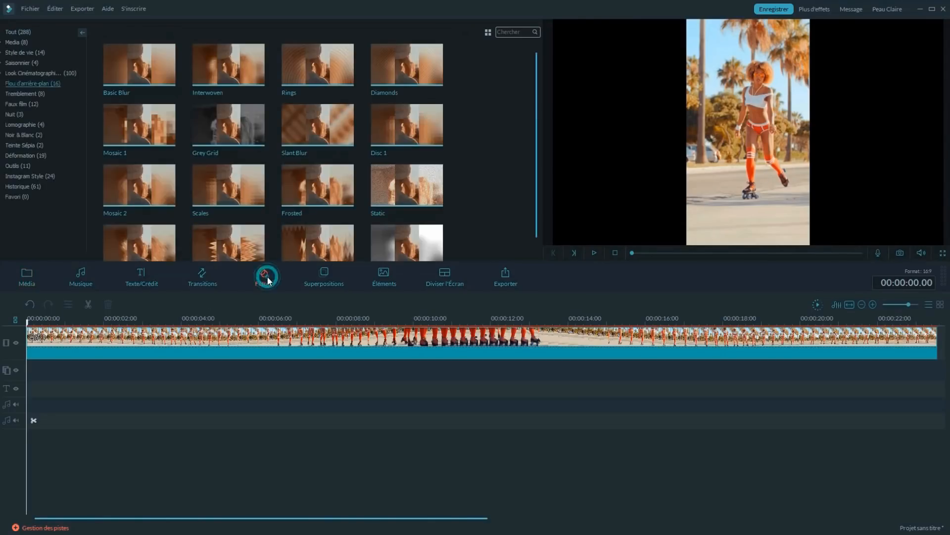
{"action": "left_click", "coordinate": [122, 75]}
{"action": "left_click", "coordinate": [198, 75]}
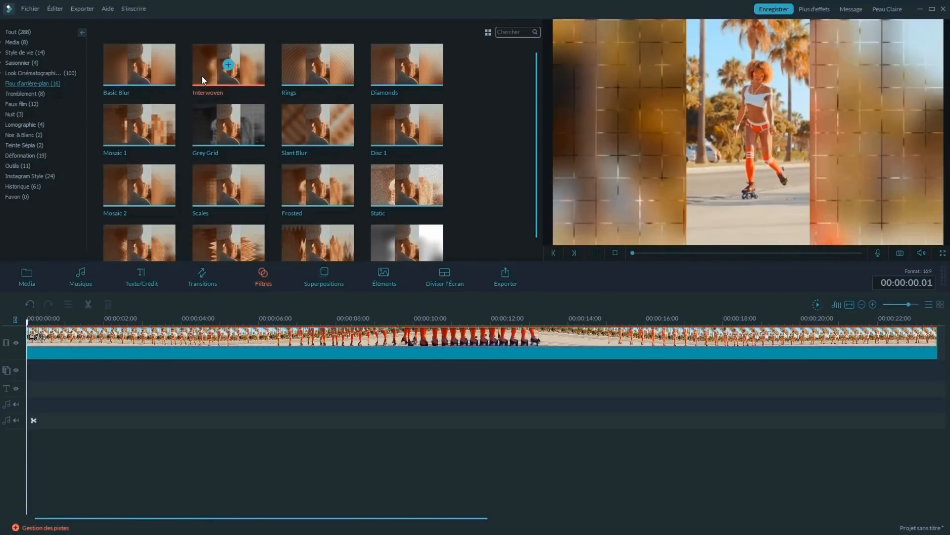
{"action": "left_click", "coordinate": [287, 111]}
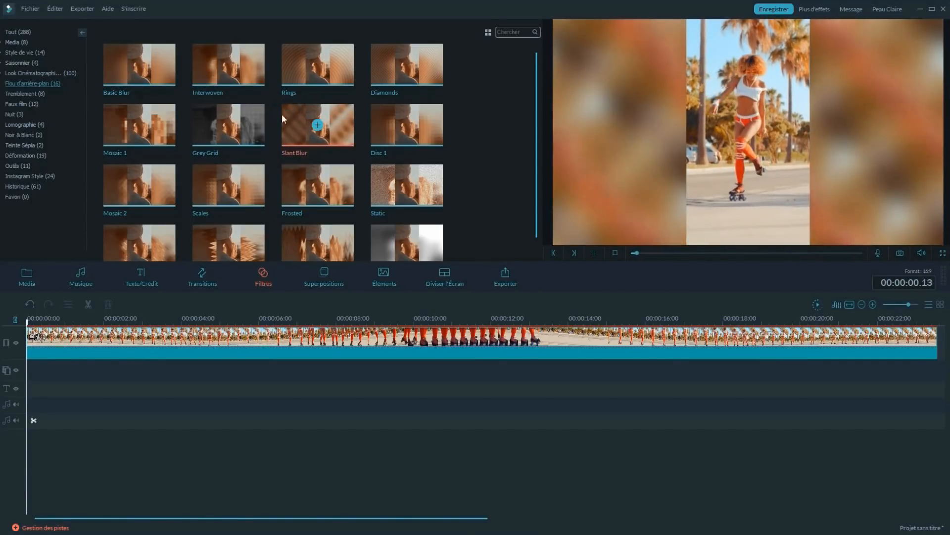
{"action": "left_click", "coordinate": [251, 124]}
{"action": "left_click", "coordinate": [201, 186]}
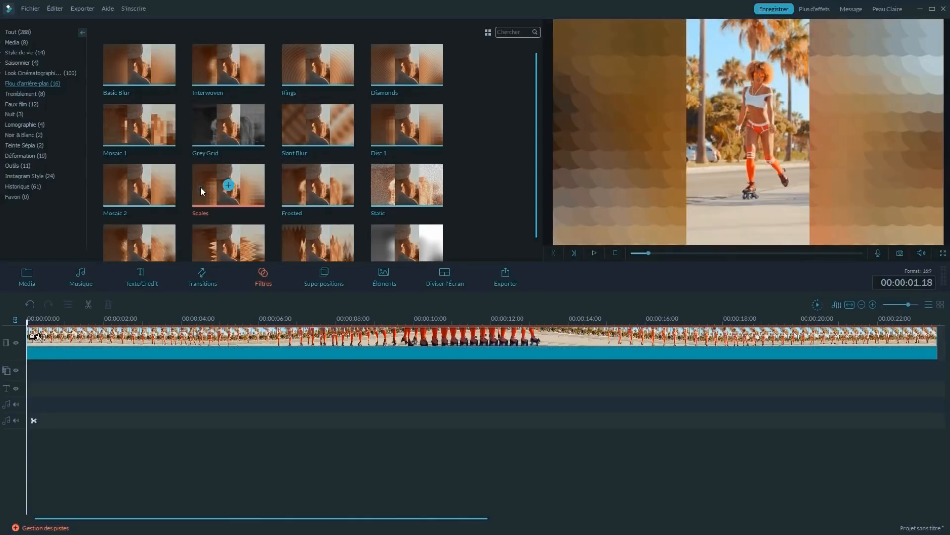
Apply the Basic Blur background filter at the start of the vertical skater clip.
{"action": "left_click", "coordinate": [164, 69]}
{"action": "left_click_drag", "start_coordinate": [165, 69], "coordinate": [31, 368]}
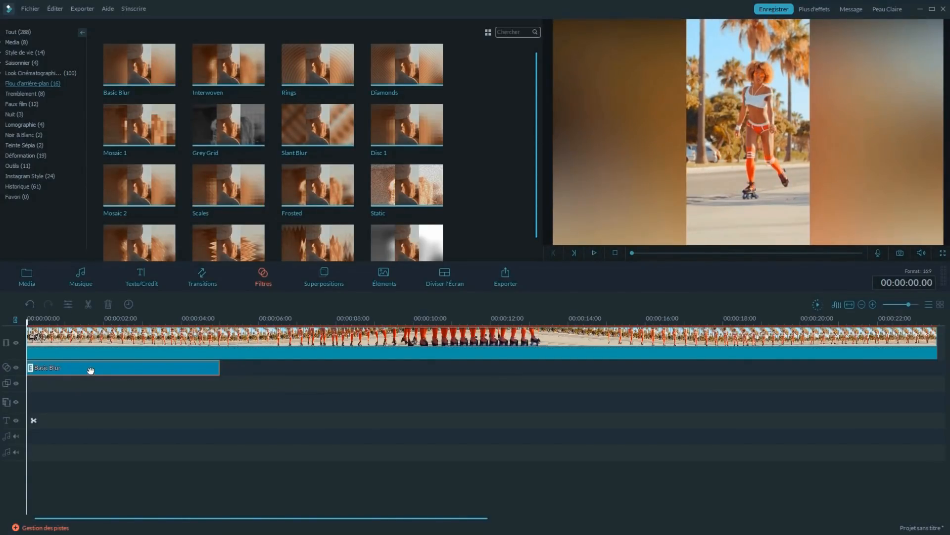
Set the Basic Blur filter to Source Width 77, orange background colour, BG Luminance -46 and BG Blur Level 31, and play the clip.
{"action": "double_click", "coordinate": [90, 371]}
{"action": "mouse_move", "coordinate": [202, 119]}
{"action": "left_mouse_down"}
{"action": "mouse_move", "coordinate": [138, 111]}
{"action": "mouse_move", "coordinate": [227, 125]}
{"action": "mouse_move", "coordinate": [220, 121]}
{"action": "left_mouse_up"}
{"action": "left_click", "coordinate": [98, 138]}
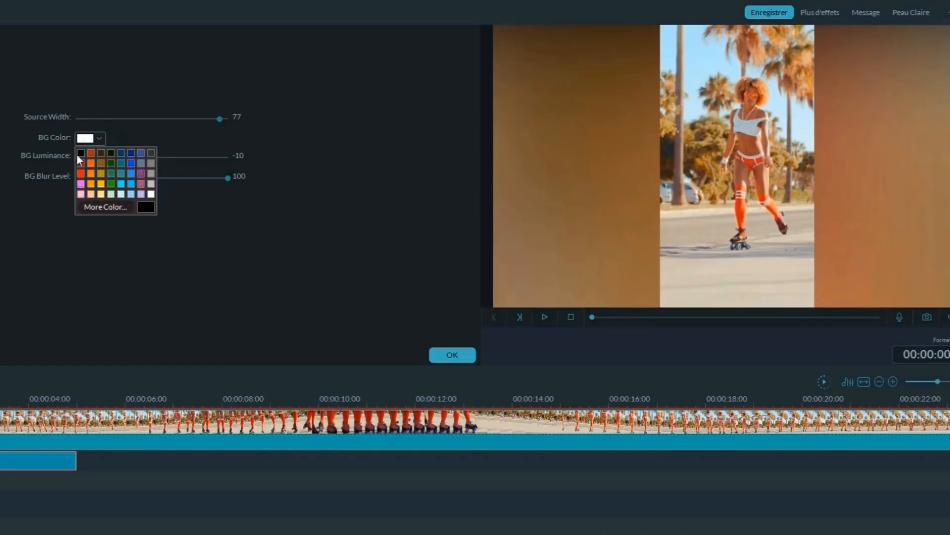
{"action": "left_click", "coordinate": [93, 160]}
{"action": "mouse_move", "coordinate": [147, 157]}
{"action": "left_mouse_down"}
{"action": "mouse_move", "coordinate": [173, 157]}
{"action": "mouse_move", "coordinate": [97, 154]}
{"action": "mouse_move", "coordinate": [133, 156]}
{"action": "left_mouse_up"}
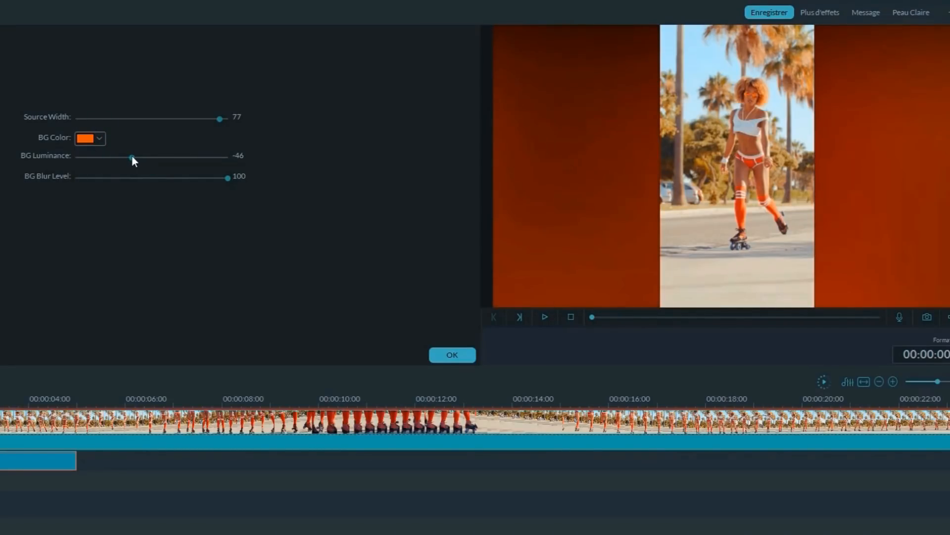
{"action": "left_click_drag", "start_coordinate": [227, 177], "coordinate": [112, 177]}
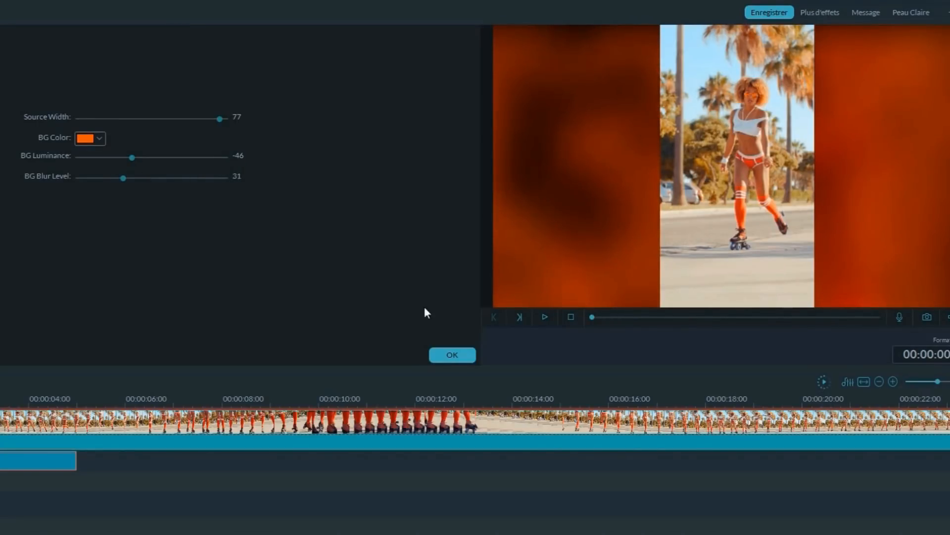
{"action": "left_click", "coordinate": [463, 355]}
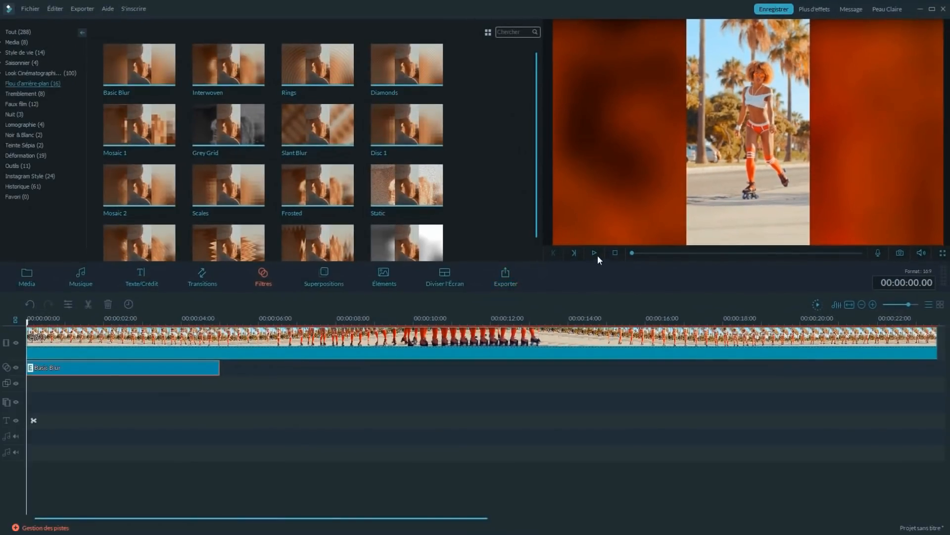
{"action": "left_click", "coordinate": [596, 253]}
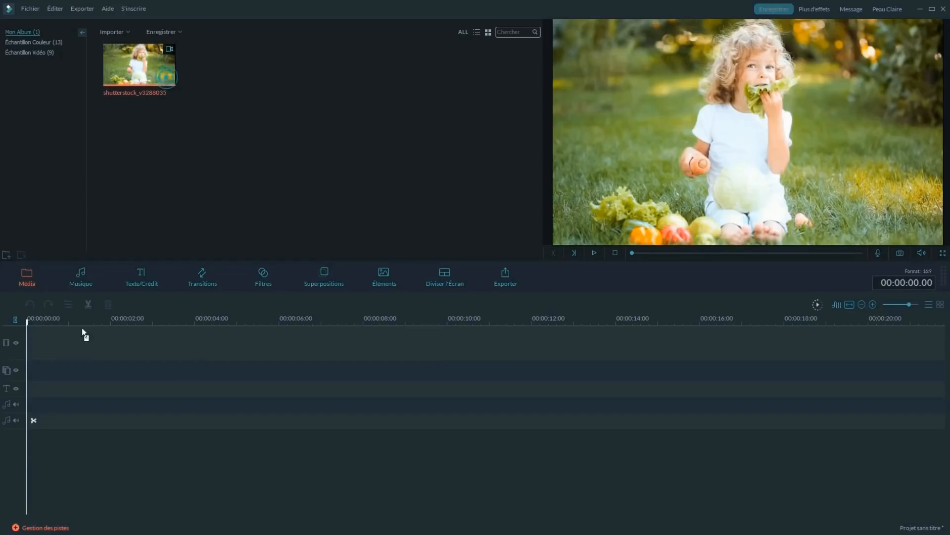
Place the shutterstock_v3288035 clip on the video track and preview the Aqua 1, Bokeh 4, Bokeh 7 and Disco overlays from the Image category.
{"action": "left_click_drag", "start_coordinate": [82, 328], "coordinate": [69, 350]}
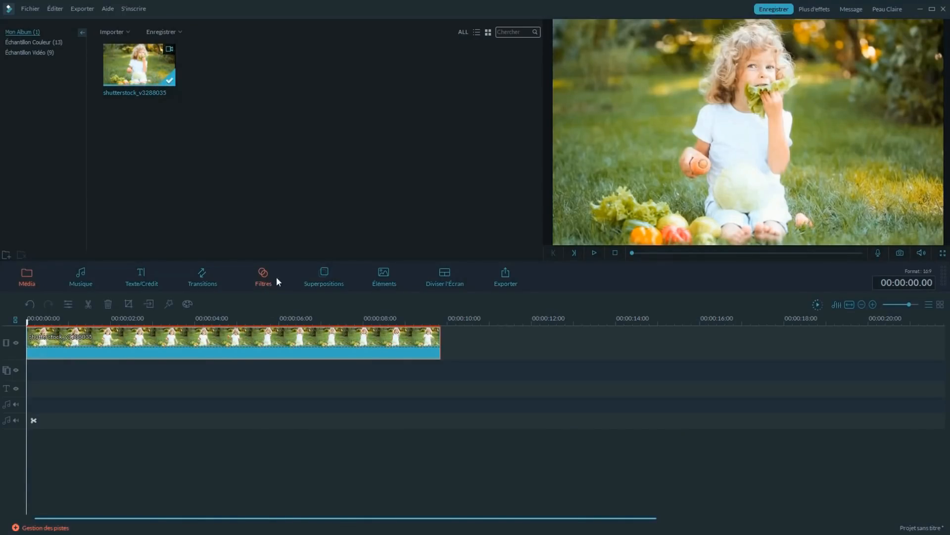
{"action": "left_click", "coordinate": [329, 274]}
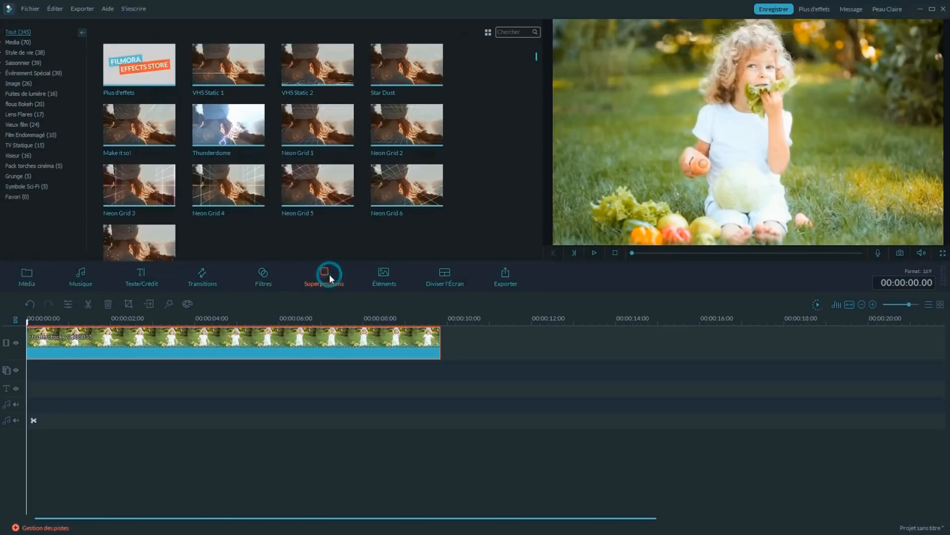
{"action": "left_click", "coordinate": [20, 83]}
{"action": "left_click", "coordinate": [117, 78]}
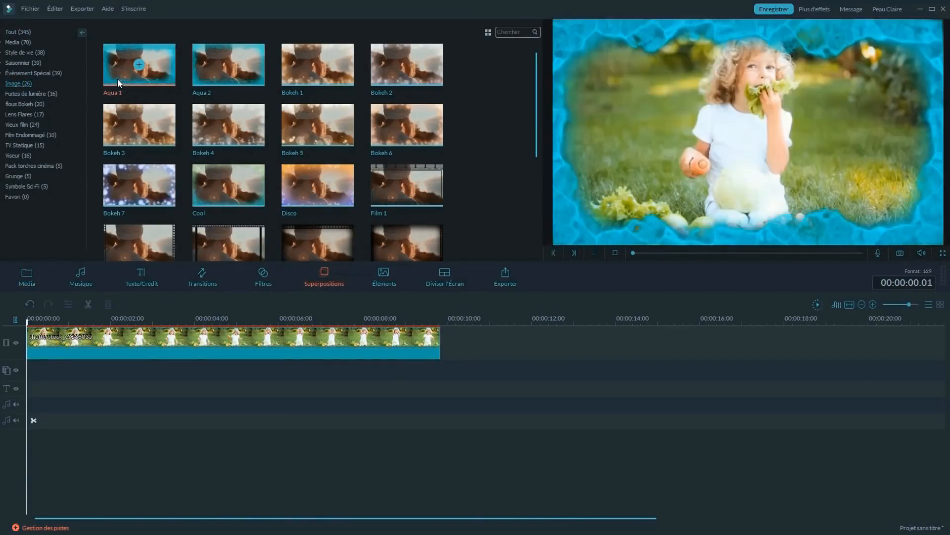
{"action": "left_click", "coordinate": [203, 134]}
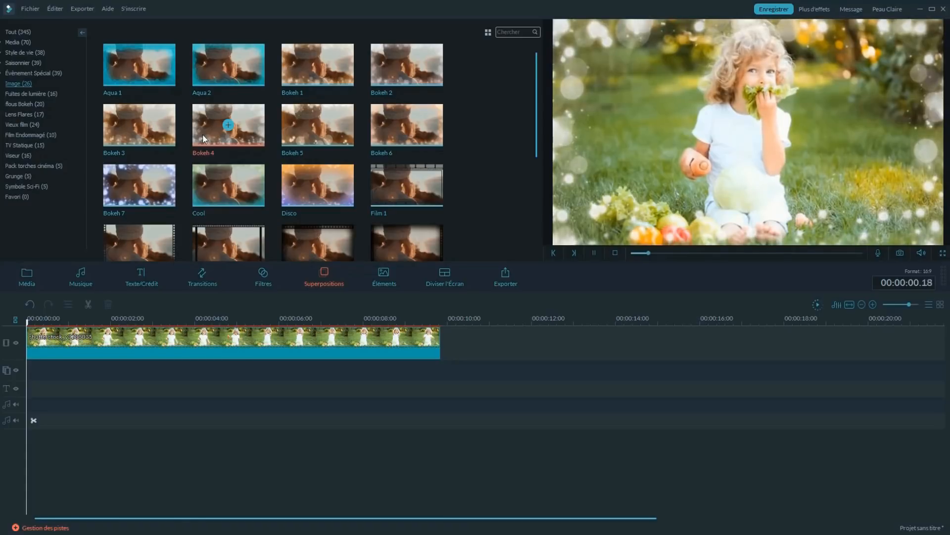
{"action": "left_click", "coordinate": [161, 189]}
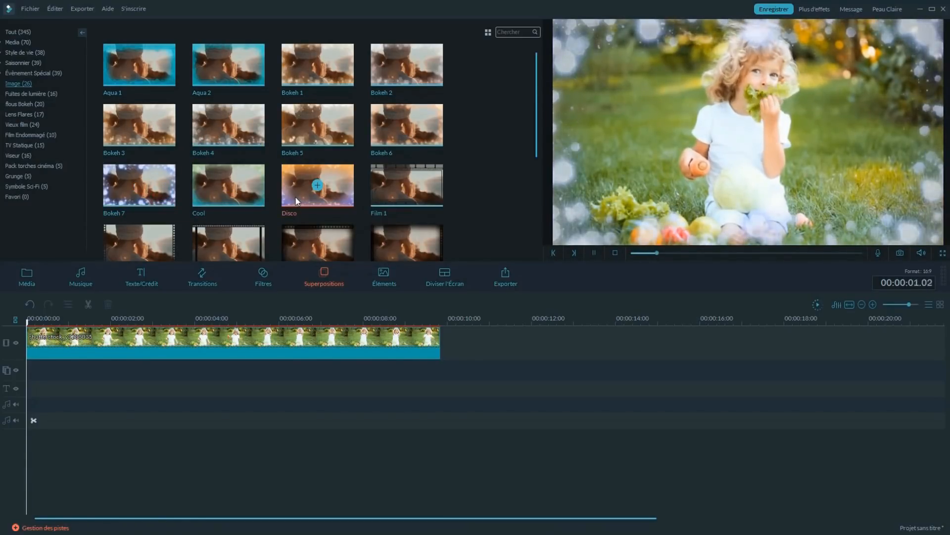
{"action": "left_click", "coordinate": [296, 198]}
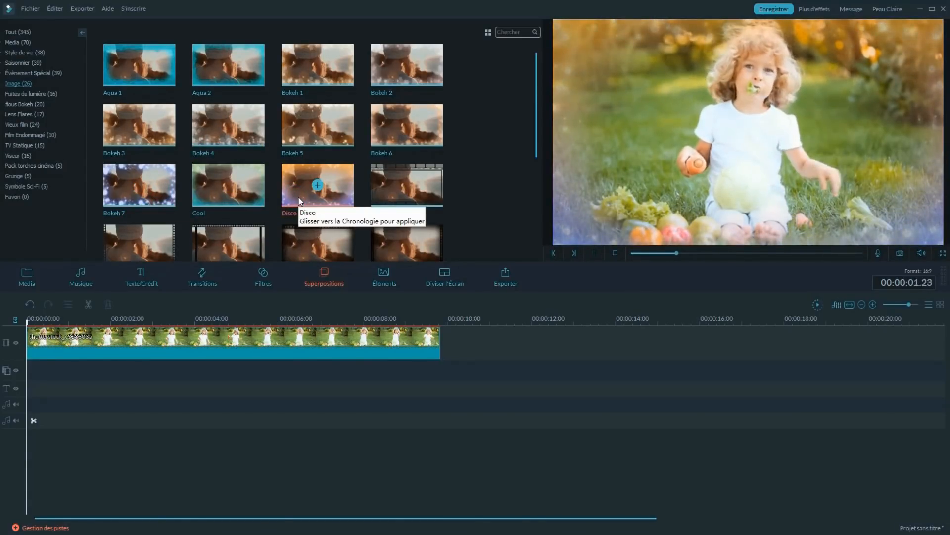
Apply the Disco overlay at the start of the clip and set its Alpha to 88.
{"action": "left_click_drag", "start_coordinate": [300, 195], "coordinate": [29, 361]}
{"action": "double_click", "coordinate": [126, 365]}
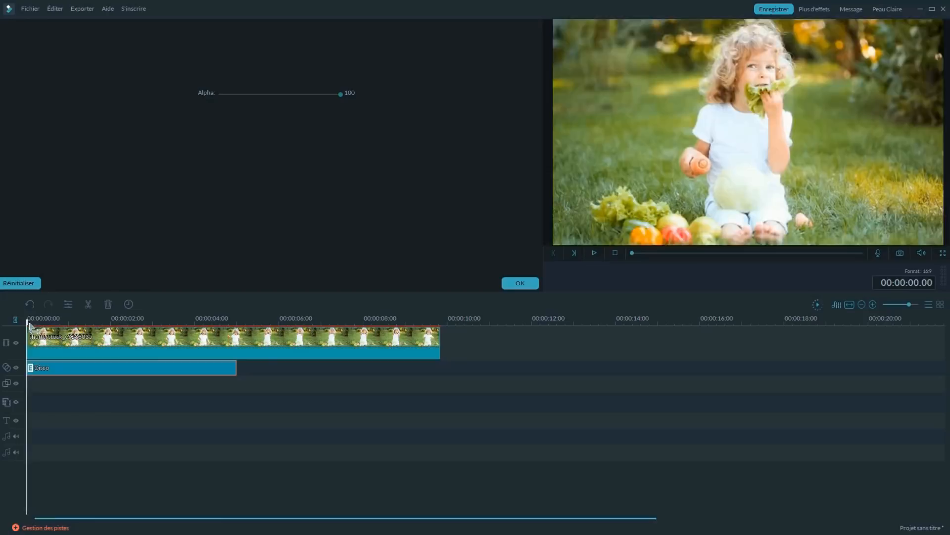
{"action": "left_click_drag", "start_coordinate": [29, 324], "coordinate": [106, 331]}
{"action": "left_click_drag", "start_coordinate": [339, 94], "coordinate": [325, 110]}
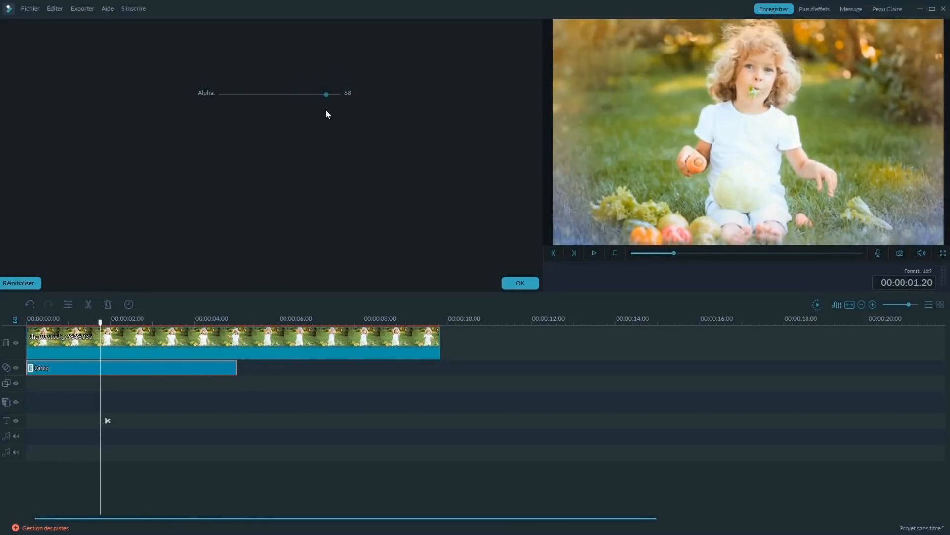
{"action": "left_click", "coordinate": [520, 284]}
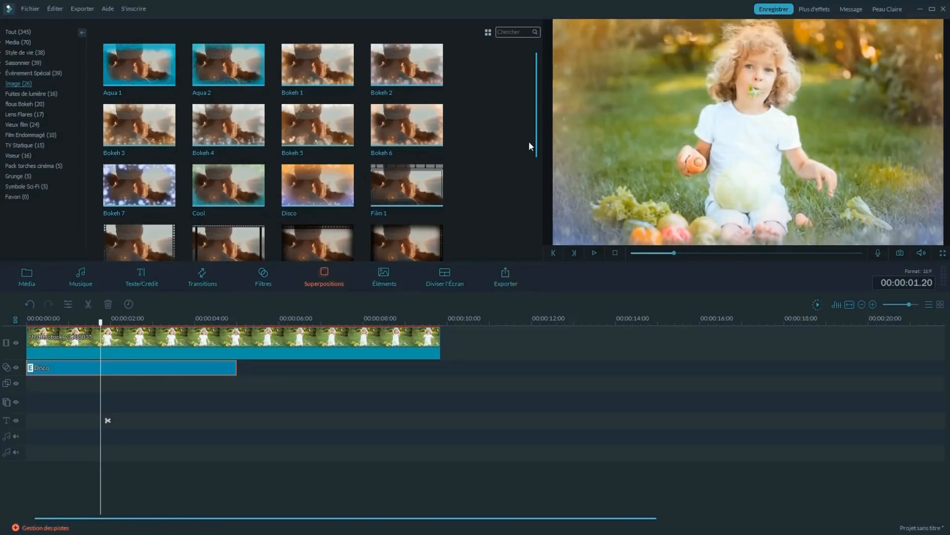
Replace the Disco overlay with Cinema 21:9 at the start of the clip and scrub through the clip fitted to the timeline.
{"action": "left_click_drag", "start_coordinate": [535, 133], "coordinate": [533, 236]}
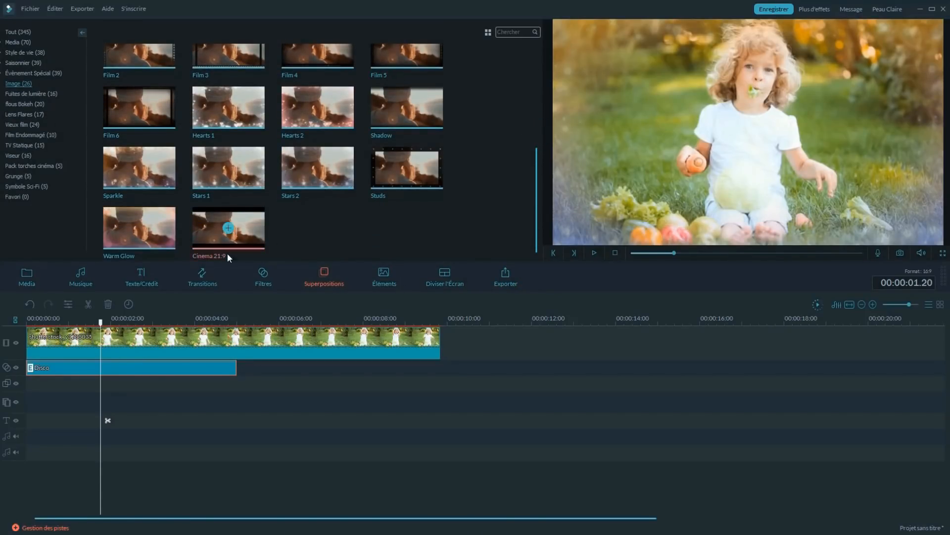
{"action": "key", "text": "Delete"}
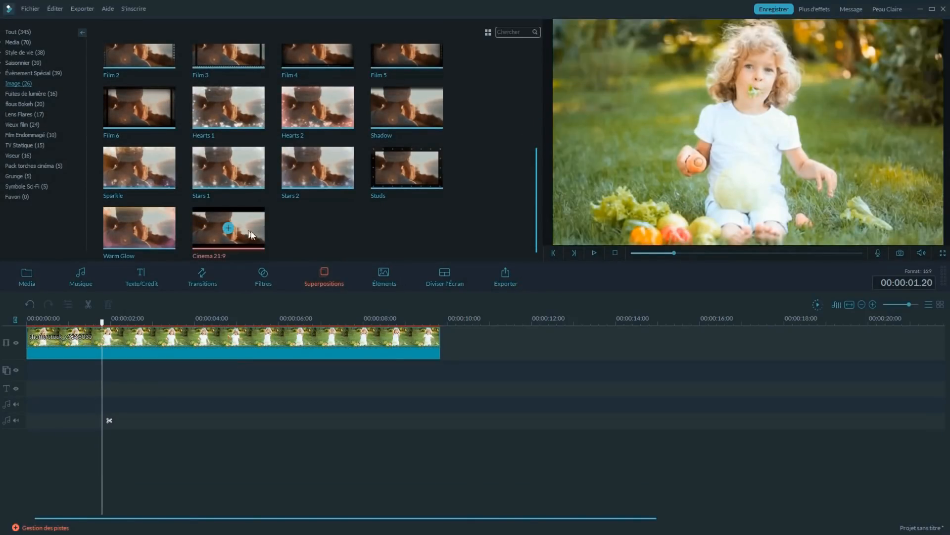
{"action": "left_click_drag", "start_coordinate": [243, 238], "coordinate": [31, 365]}
{"action": "left_click_drag", "start_coordinate": [30, 322], "coordinate": [34, 322]}
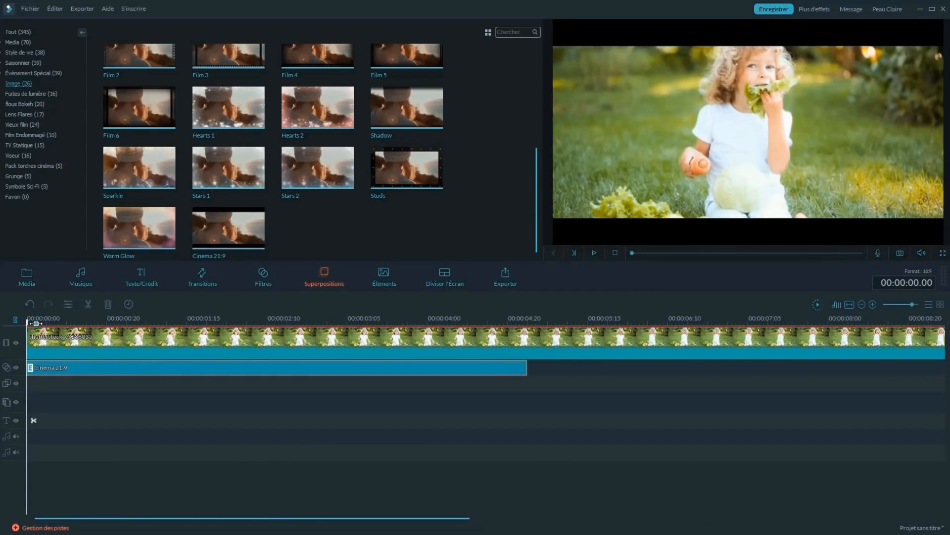
{"action": "left_click", "coordinate": [848, 304]}
{"action": "left_click_drag", "start_coordinate": [27, 322], "coordinate": [126, 322]}
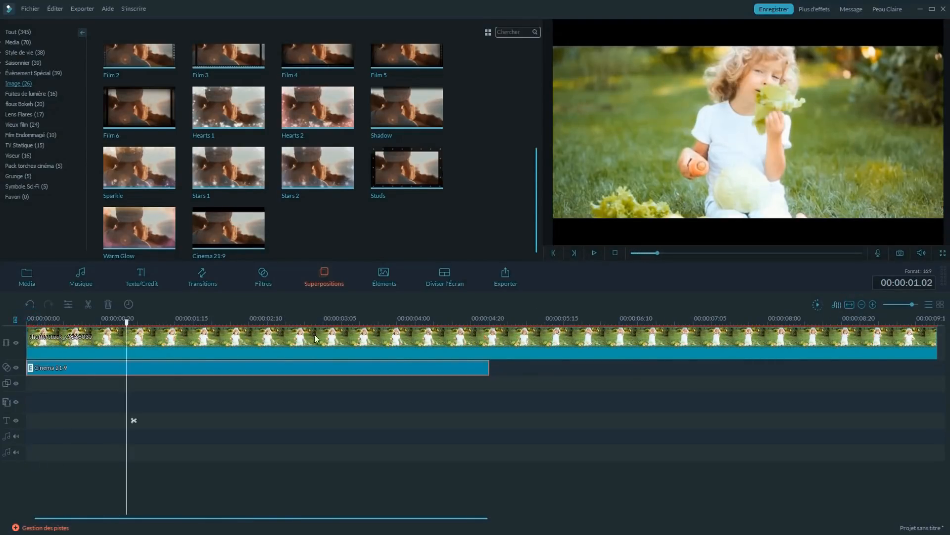
Adjust the Cinema 21:9 overlay's BorderH and Alpha settings, keeping BorderH at 0, and confirm.
{"action": "double_click", "coordinate": [168, 368]}
{"action": "mouse_move", "coordinate": [281, 98]}
{"action": "left_mouse_down"}
{"action": "mouse_move", "coordinate": [260, 94]}
{"action": "mouse_move", "coordinate": [279, 105]}
{"action": "left_mouse_up"}
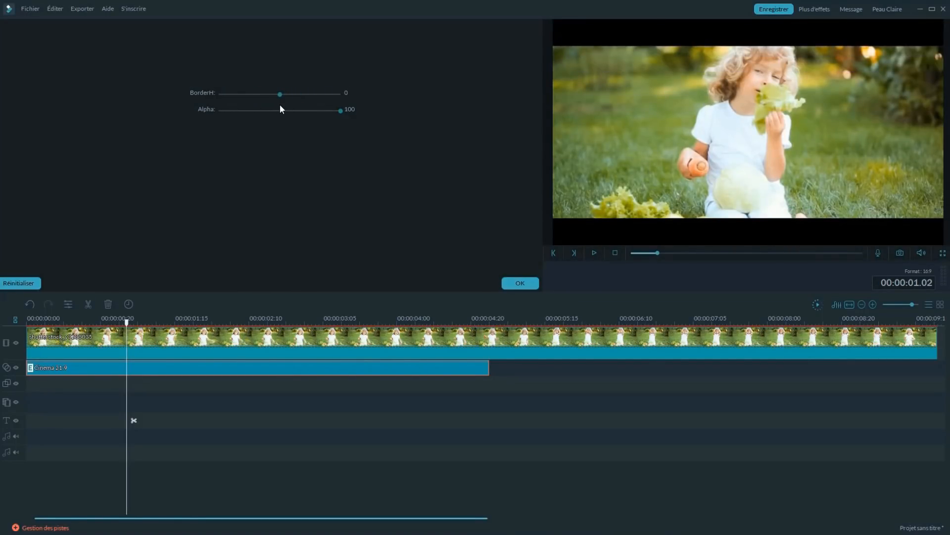
{"action": "mouse_move", "coordinate": [344, 111]}
{"action": "left_mouse_down"}
{"action": "mouse_move", "coordinate": [244, 112]}
{"action": "mouse_move", "coordinate": [348, 127]}
{"action": "left_mouse_up"}
{"action": "left_click", "coordinate": [520, 283]}
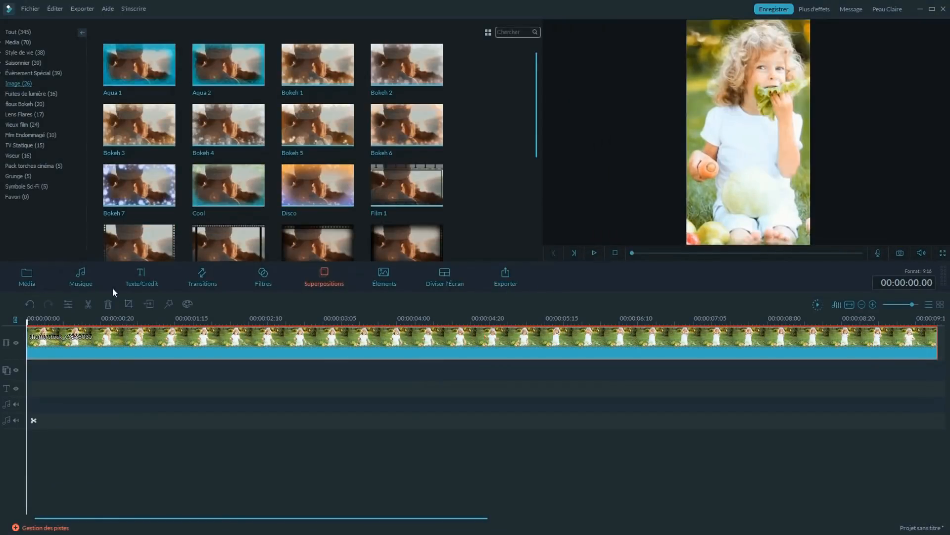
Preview the Bokeh 4, Bokeh 7, Disco and Film 1 overlays in the 9:16 project.
{"action": "mouse_move", "coordinate": [227, 137]}
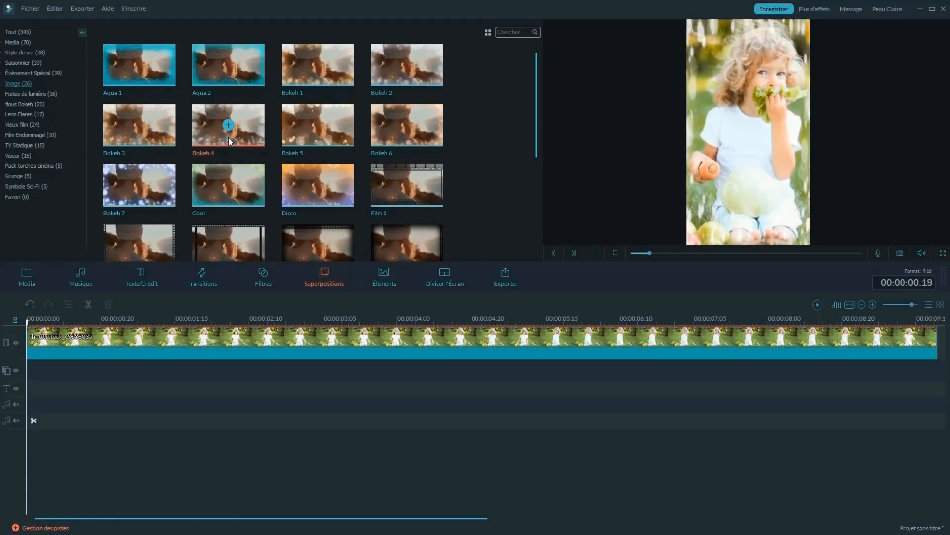
{"action": "double_click", "coordinate": [164, 187]}
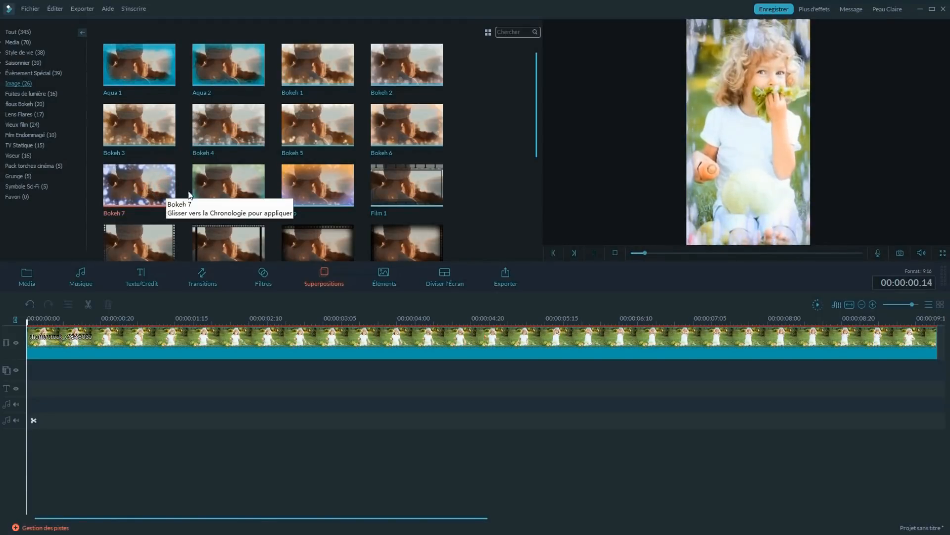
{"action": "double_click", "coordinate": [303, 197]}
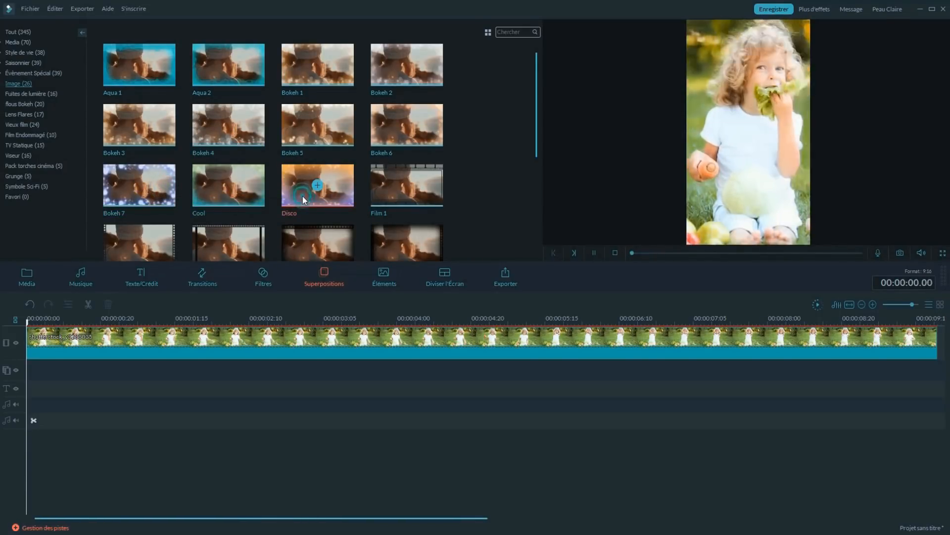
{"action": "double_click", "coordinate": [398, 197]}
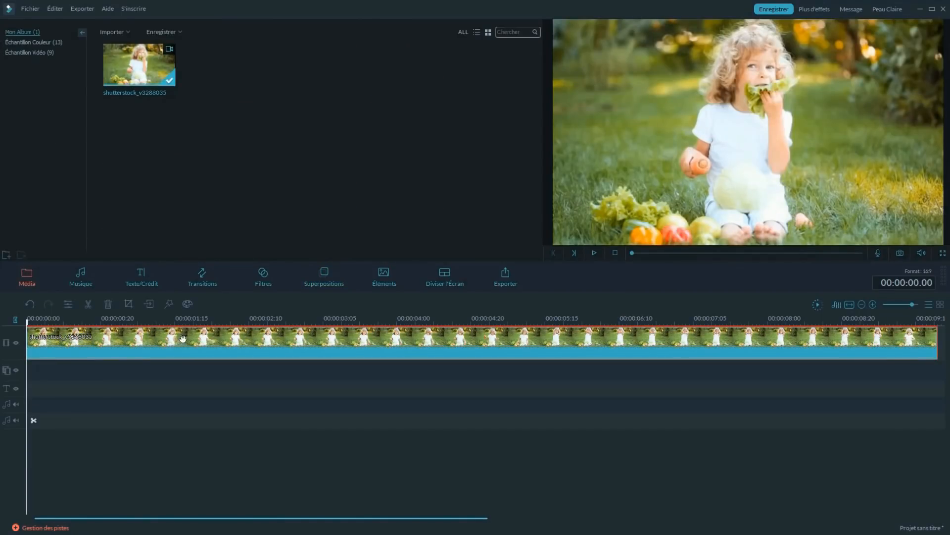
Slow the clip on the video track to a speed of 0.250 and play part of it.
{"action": "double_click", "coordinate": [200, 336]}
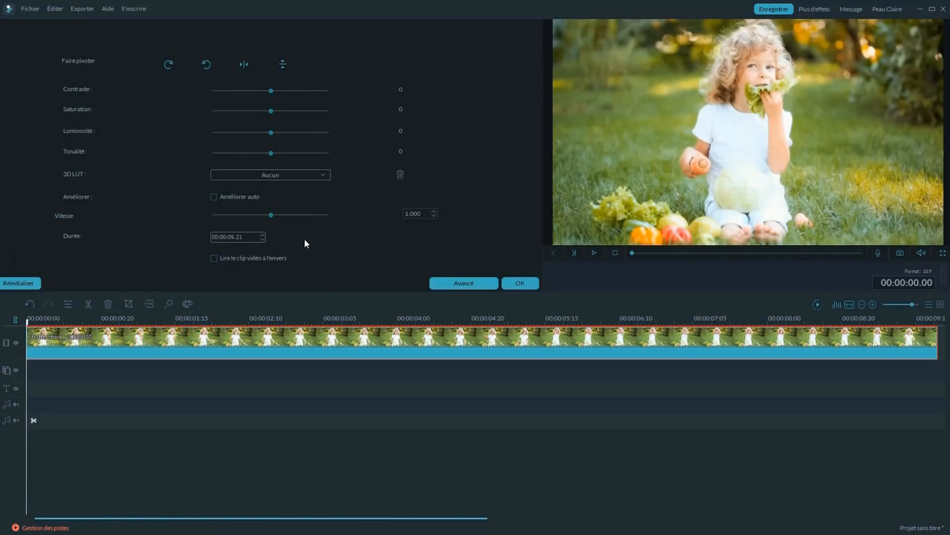
{"action": "left_click_drag", "start_coordinate": [271, 215], "coordinate": [253, 215]}
{"action": "left_click", "coordinate": [595, 254]}
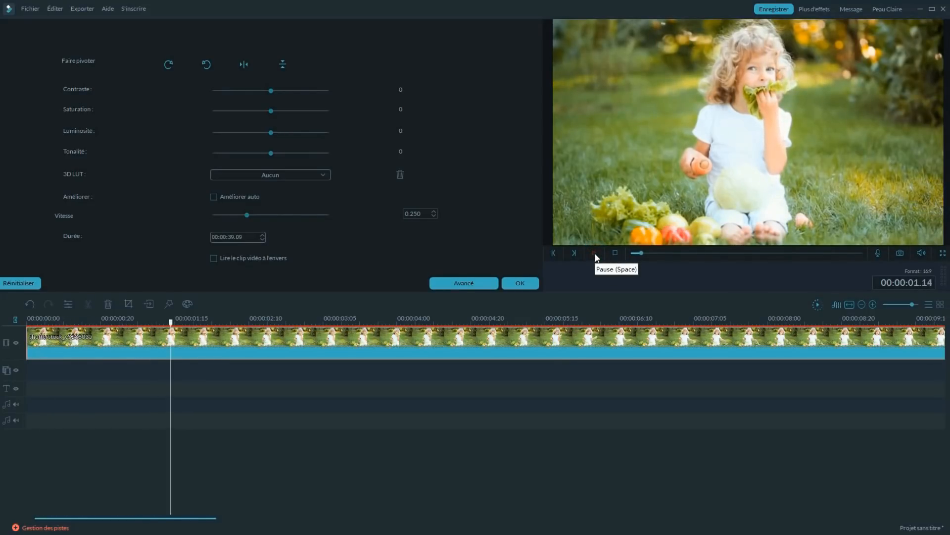
{"action": "key", "text": "space"}
Speed the clip up, play it, and adjust its speed to 9.600.
{"action": "left_click_drag", "start_coordinate": [247, 214], "coordinate": [320, 218]}
{"action": "left_click", "coordinate": [592, 252]}
{"action": "left_click_drag", "start_coordinate": [301, 215], "coordinate": [298, 217]}
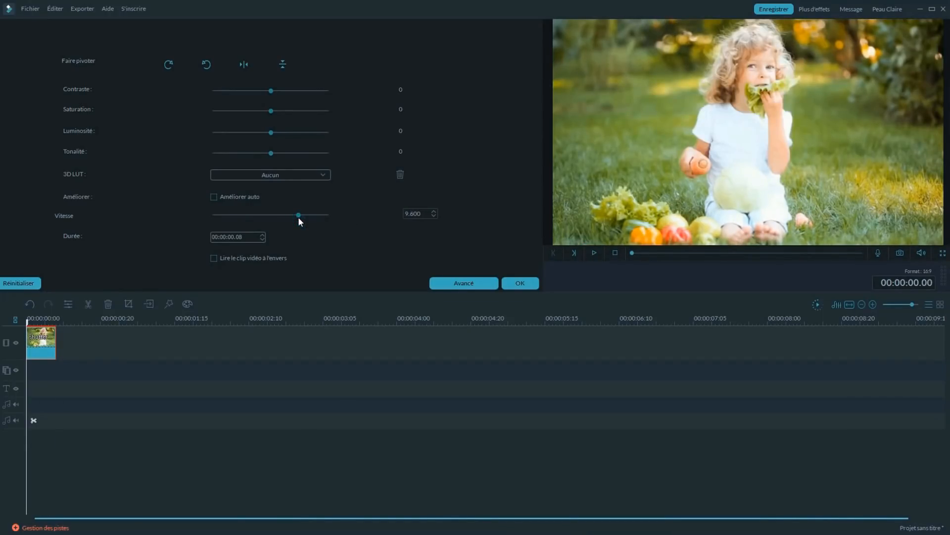
Enter an exact clip speed of 5.348 and play part of the clip.
{"action": "double_click", "coordinate": [407, 213]}
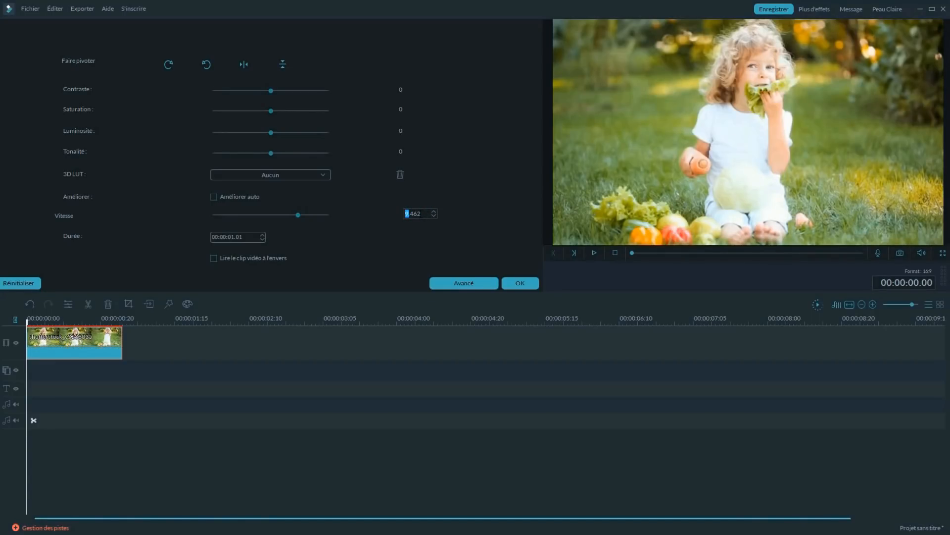
{"action": "type", "text": "5"}
{"action": "double_click", "coordinate": [419, 213]}
{"action": "type", "text": "333"}
{"action": "left_click", "coordinate": [447, 247]}
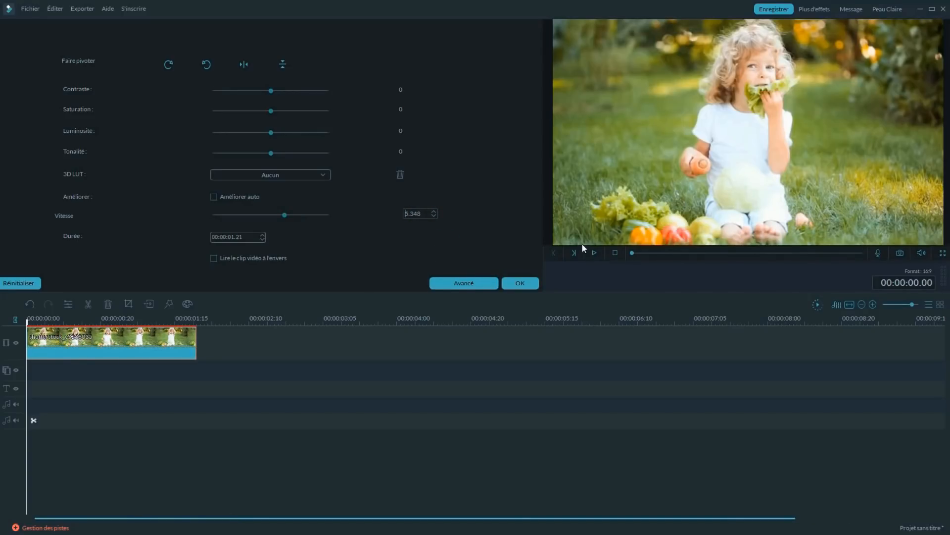
{"action": "left_click", "coordinate": [596, 252]}
{"action": "left_click", "coordinate": [596, 252]}
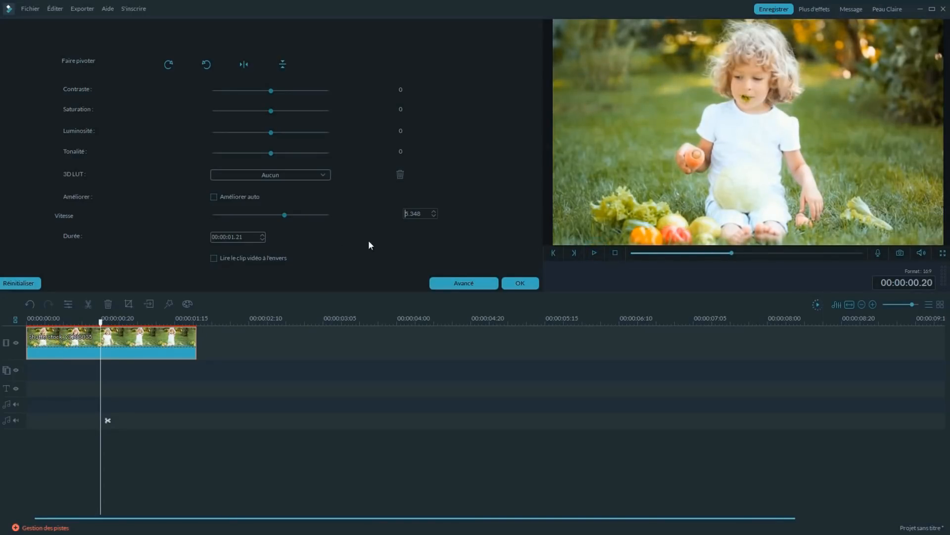
Set the clip's duration to 00:00:05.00, play part of it, and confirm the clip settings.
{"action": "left_click_drag", "start_coordinate": [249, 237], "coordinate": [236, 237]}
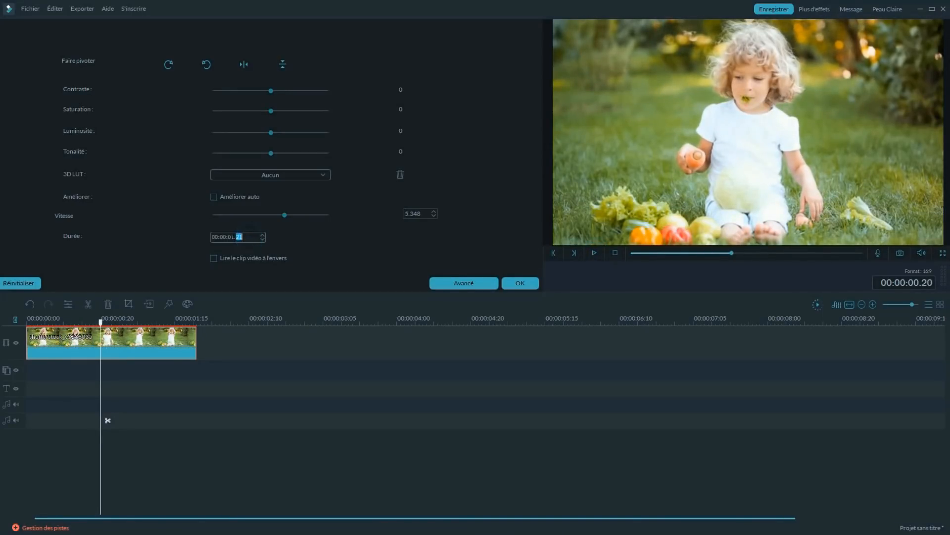
{"action": "key", "text": "BackSpace"}
{"action": "type", "text": "5"}
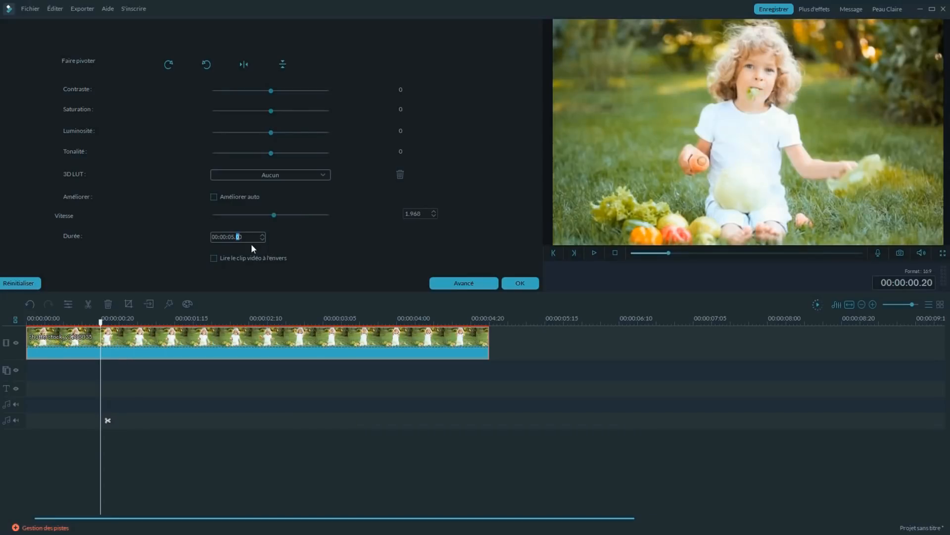
{"action": "left_click", "coordinate": [595, 253]}
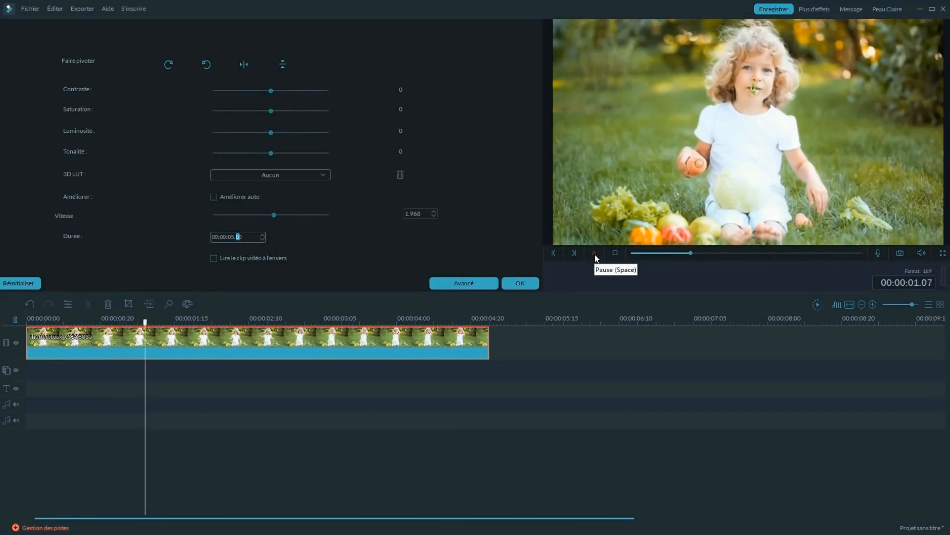
{"action": "left_click", "coordinate": [595, 253]}
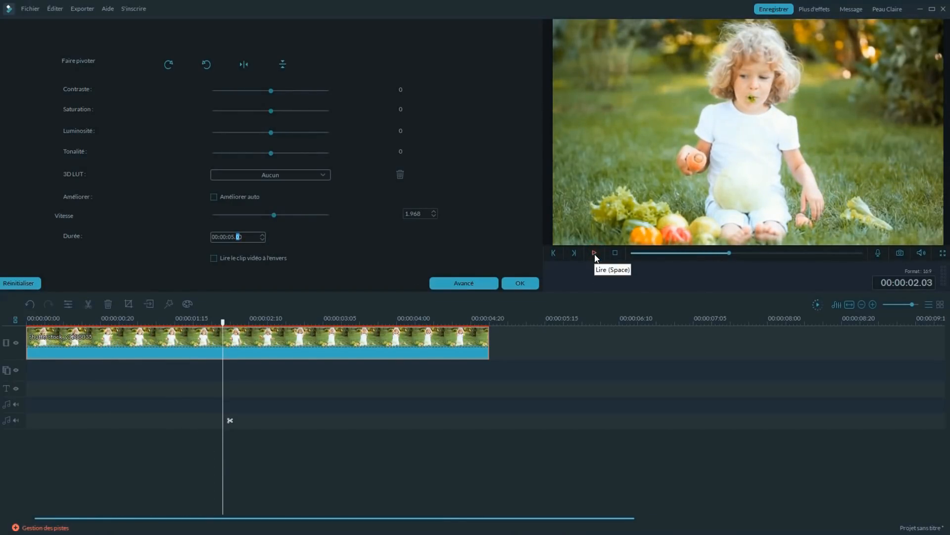
{"action": "left_click", "coordinate": [521, 281]}
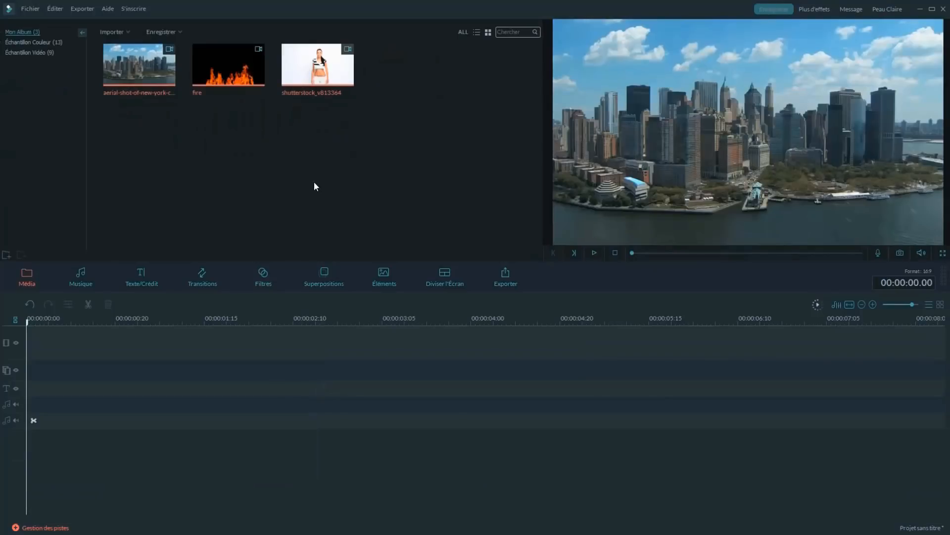
Place shutterstock_v813364 on the video track and the New York skyline clip on the PIP track, and open the skyline's advanced composition settings.
{"action": "left_click_drag", "start_coordinate": [297, 76], "coordinate": [53, 334]}
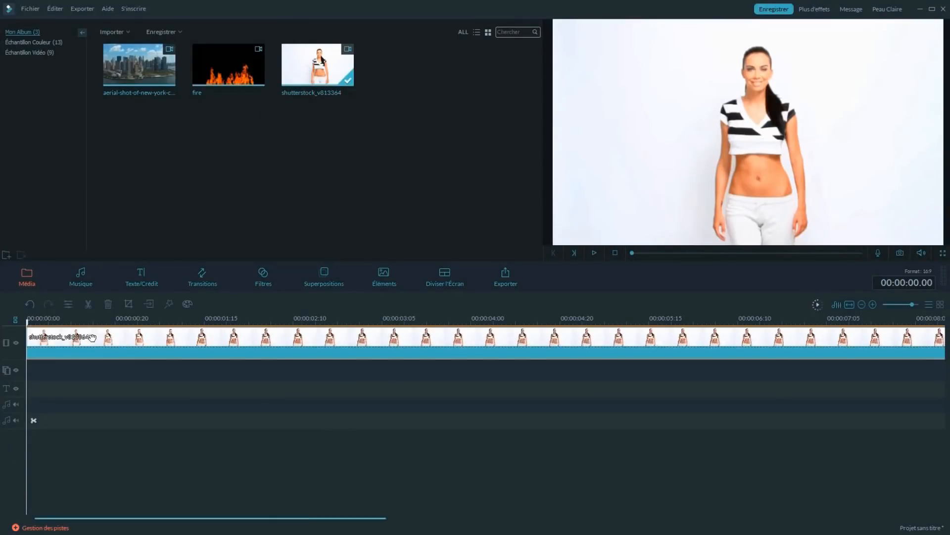
{"action": "left_click_drag", "start_coordinate": [156, 75], "coordinate": [34, 362]}
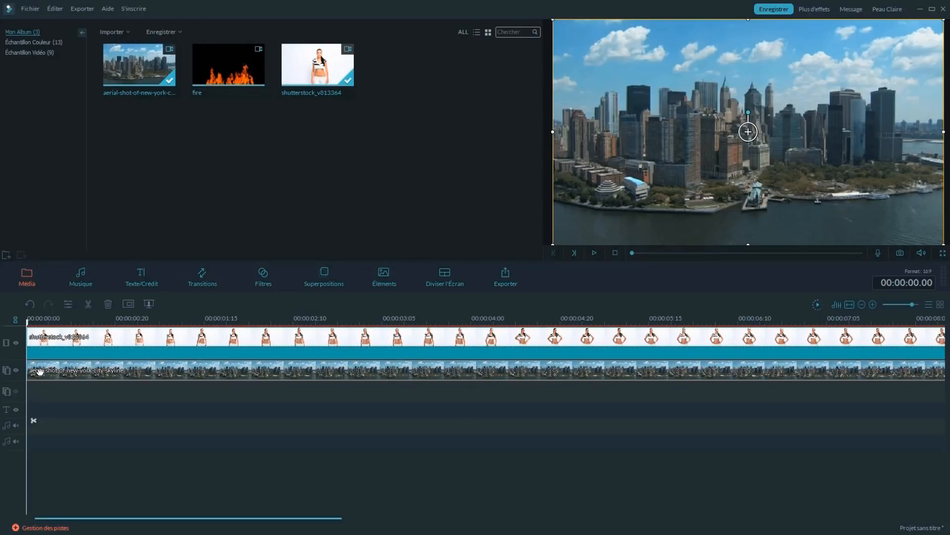
{"action": "double_click", "coordinate": [60, 369]}
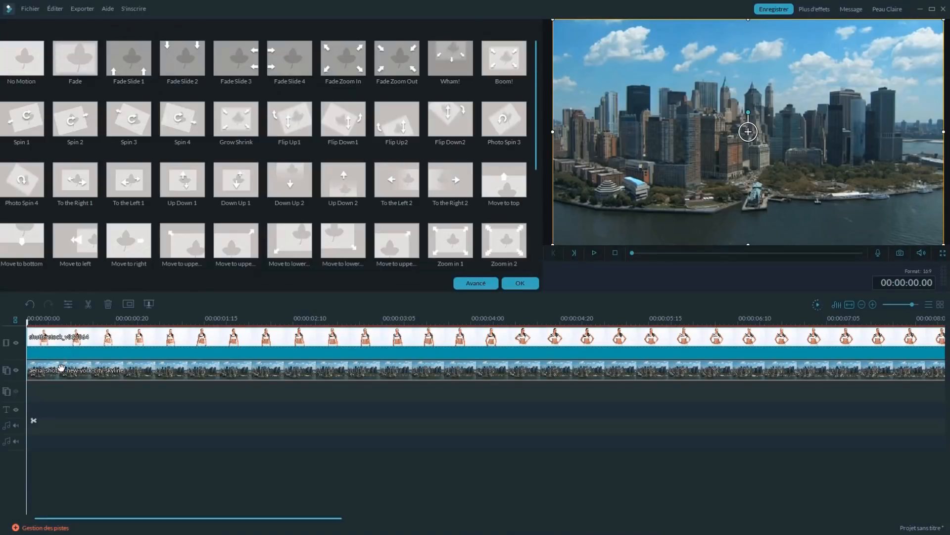
{"action": "left_click", "coordinate": [476, 283]}
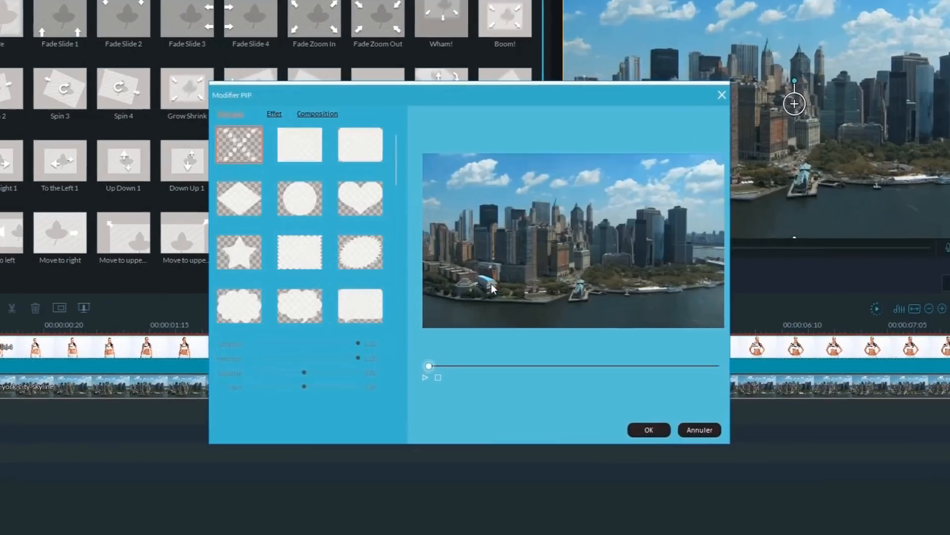
{"action": "left_click", "coordinate": [300, 105]}
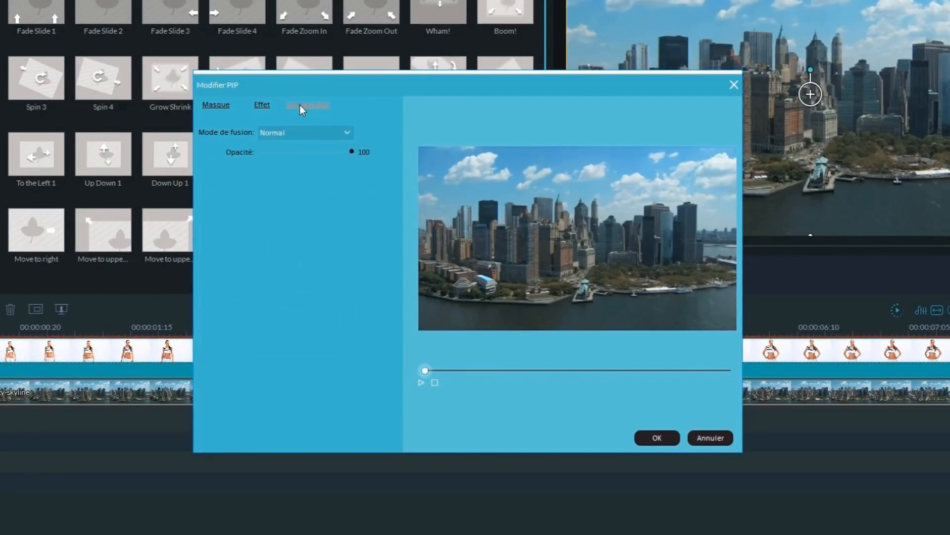
Try the Densité couleur +, écran, Densité linéaire -, Lumière vive and Différence blend modes on the skyline clip.
{"action": "left_click", "coordinate": [309, 129]}
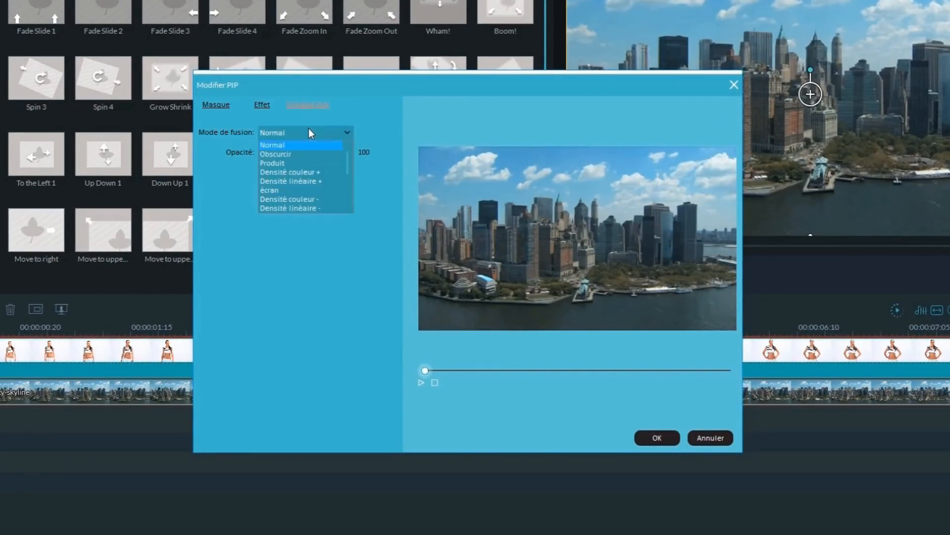
{"action": "left_click", "coordinate": [283, 154]}
{"action": "scroll", "coordinate": [287, 132], "scroll_direction": "down", "scroll_amount": 3}
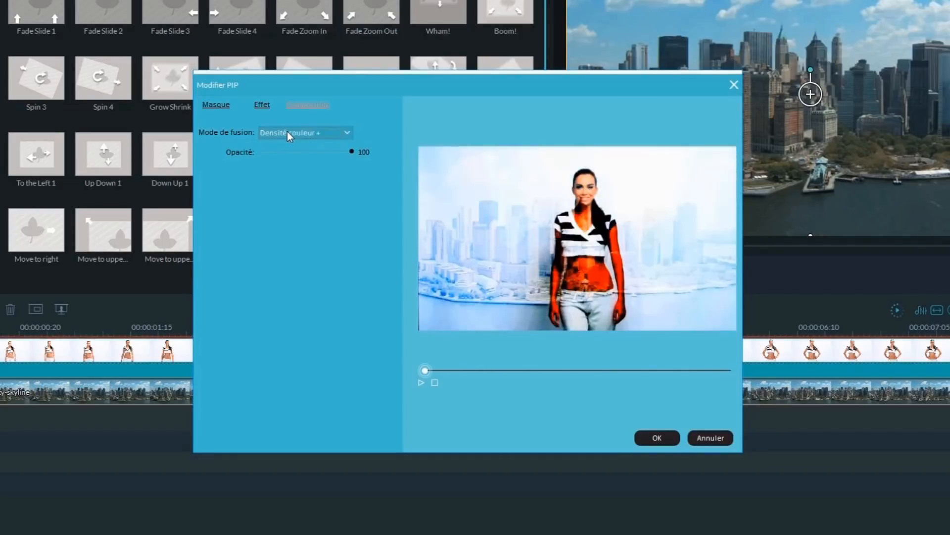
{"action": "scroll", "coordinate": [287, 131], "scroll_direction": "down", "scroll_amount": 1}
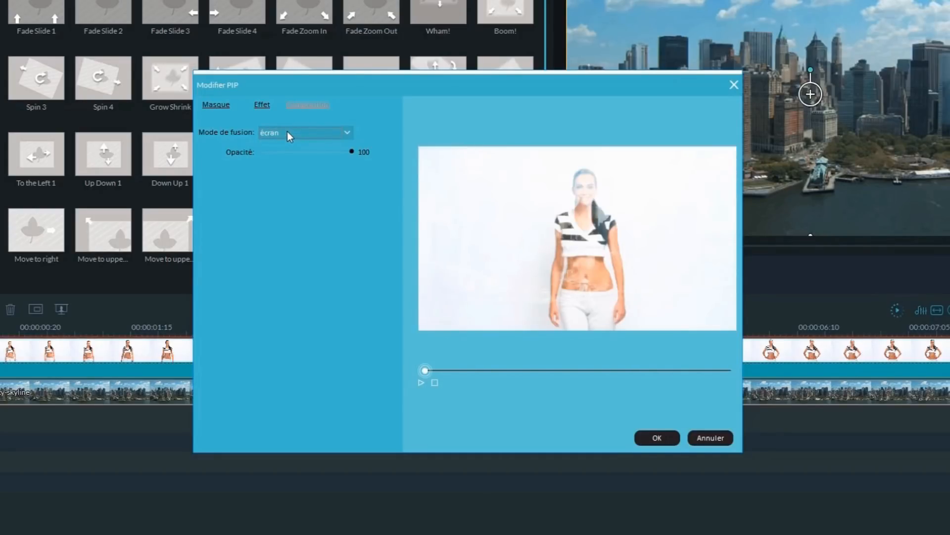
{"action": "scroll", "coordinate": [287, 131], "scroll_direction": "down", "scroll_amount": 1}
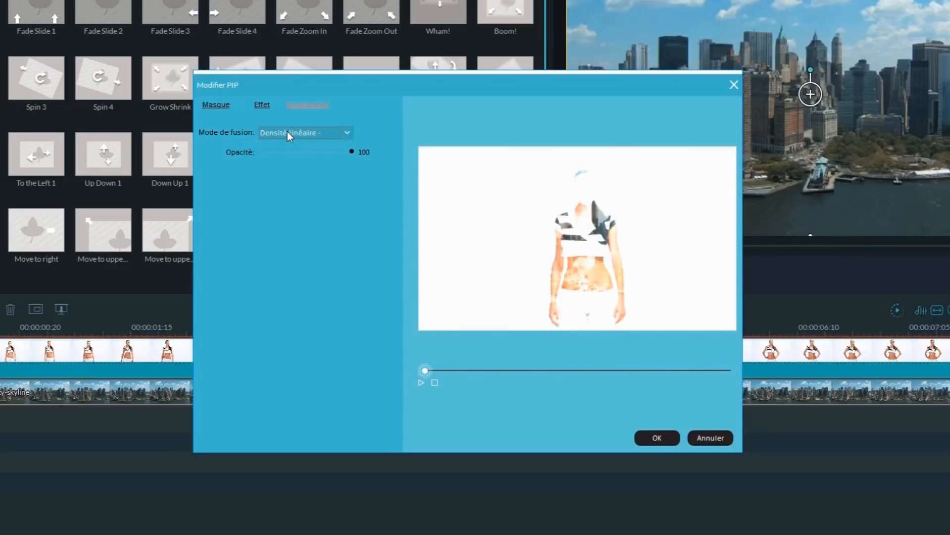
{"action": "scroll", "coordinate": [287, 132], "scroll_direction": "down", "scroll_amount": 3}
{"action": "scroll", "coordinate": [287, 132], "scroll_direction": "down", "scroll_amount": 3}
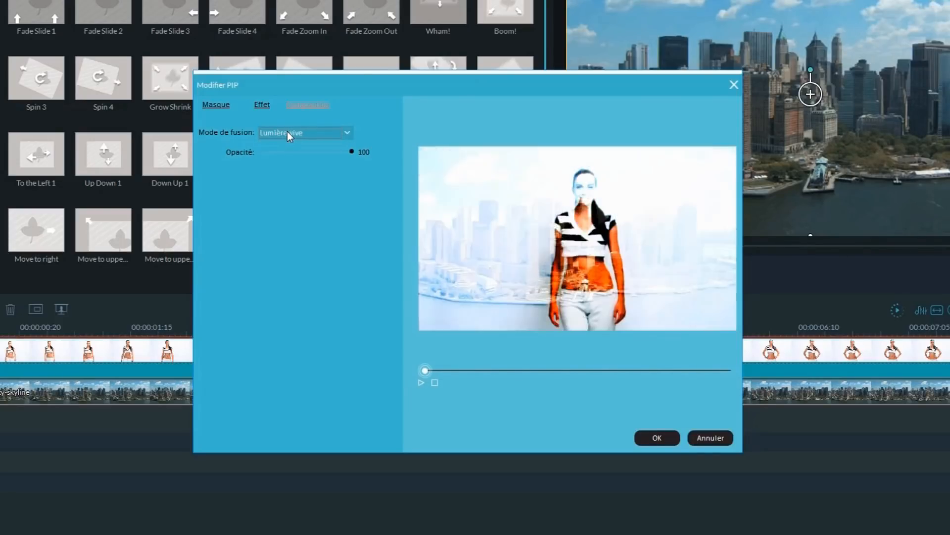
{"action": "scroll", "coordinate": [287, 132], "scroll_direction": "down", "scroll_amount": 2}
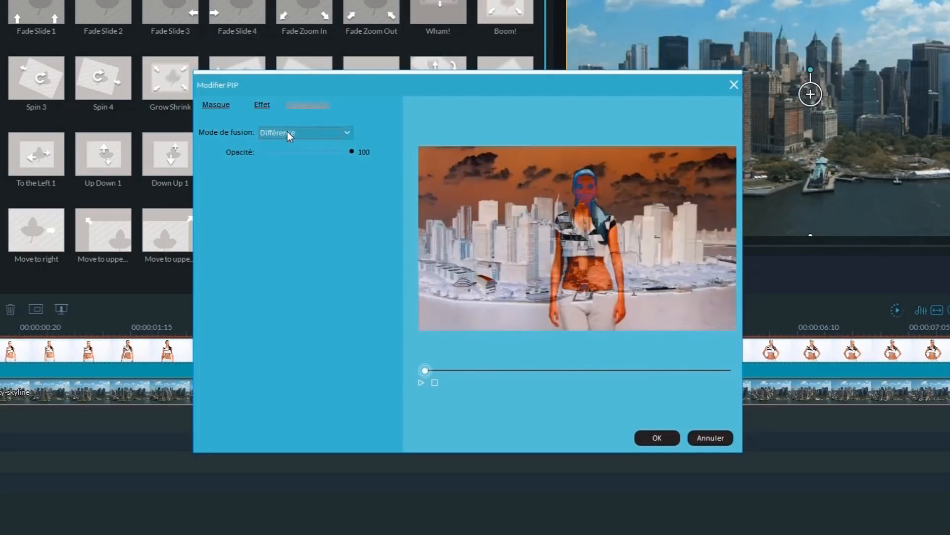
Set the skyline clip's blend mode to écran with an opacity of 83, preview the blend and apply it.
{"action": "left_click", "coordinate": [287, 132]}
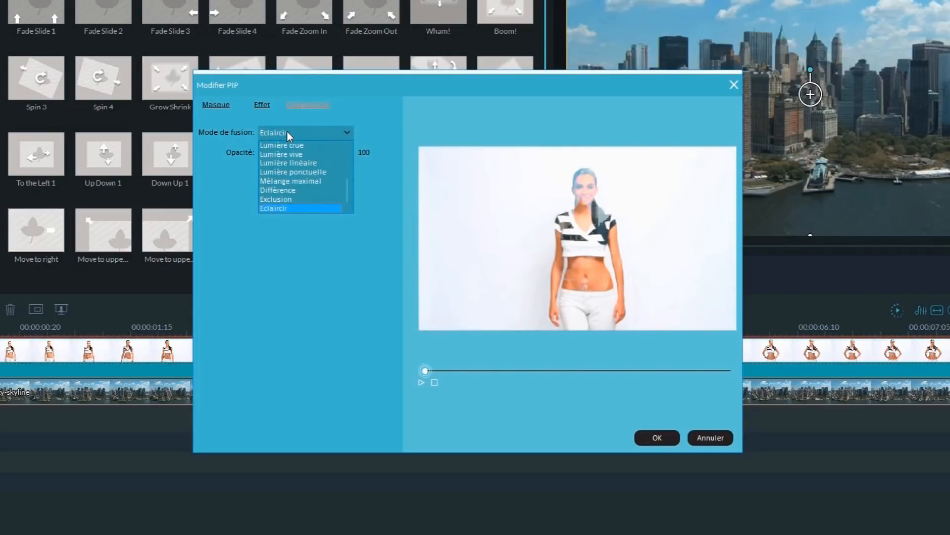
{"action": "scroll", "coordinate": [287, 144], "scroll_direction": "down", "scroll_amount": 2}
{"action": "left_click", "coordinate": [287, 155]}
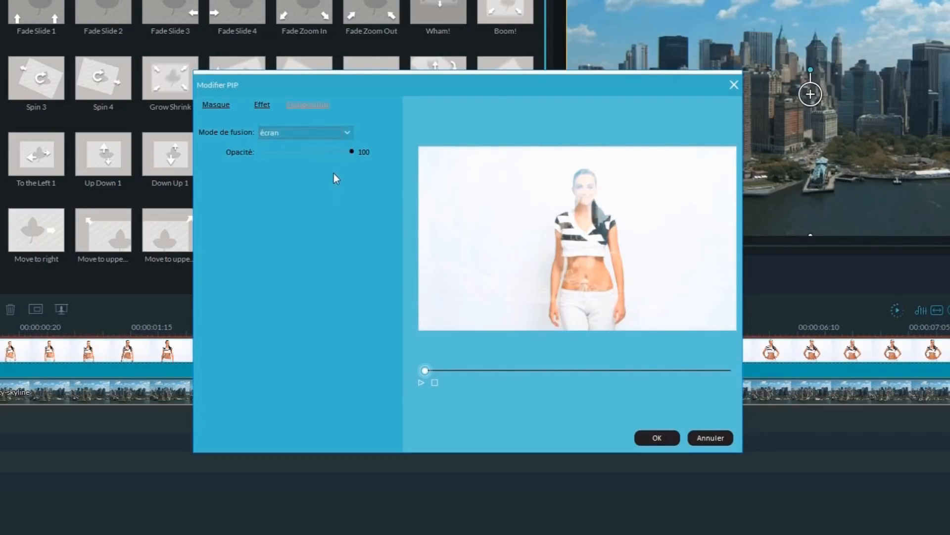
{"action": "left_click_drag", "start_coordinate": [350, 150], "coordinate": [338, 153]}
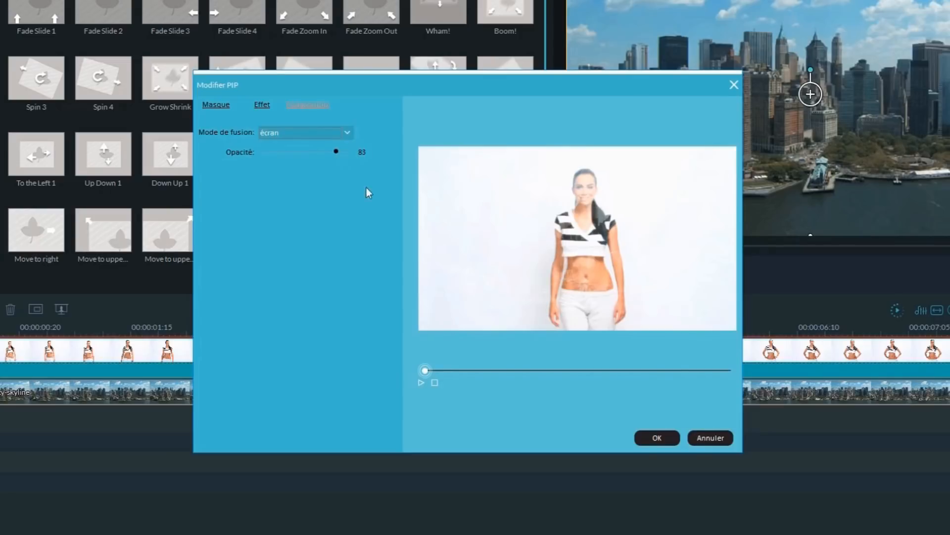
{"action": "left_click", "coordinate": [418, 385]}
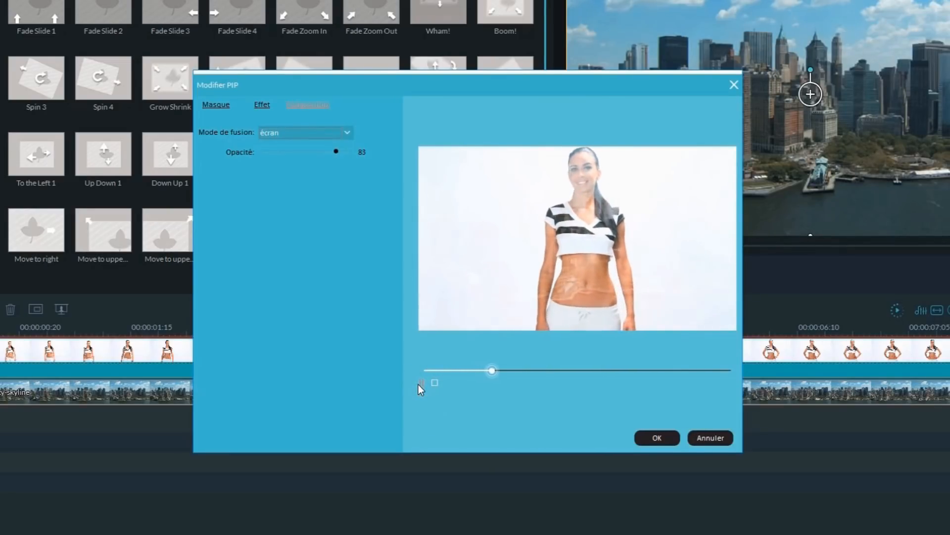
{"action": "left_click", "coordinate": [418, 385]}
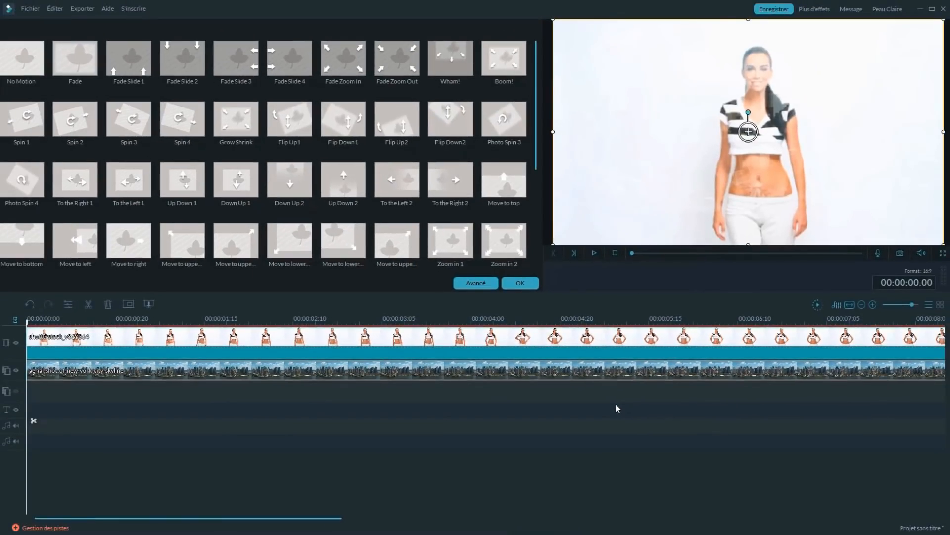
Play part of the blended skyline composition in the project preview and close the clip settings.
{"action": "left_click", "coordinate": [595, 253]}
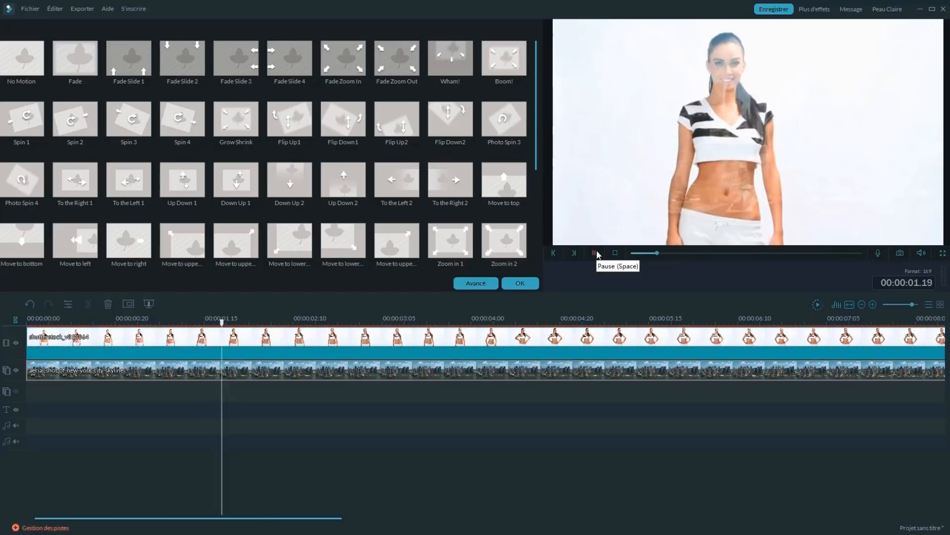
{"action": "left_click", "coordinate": [594, 253]}
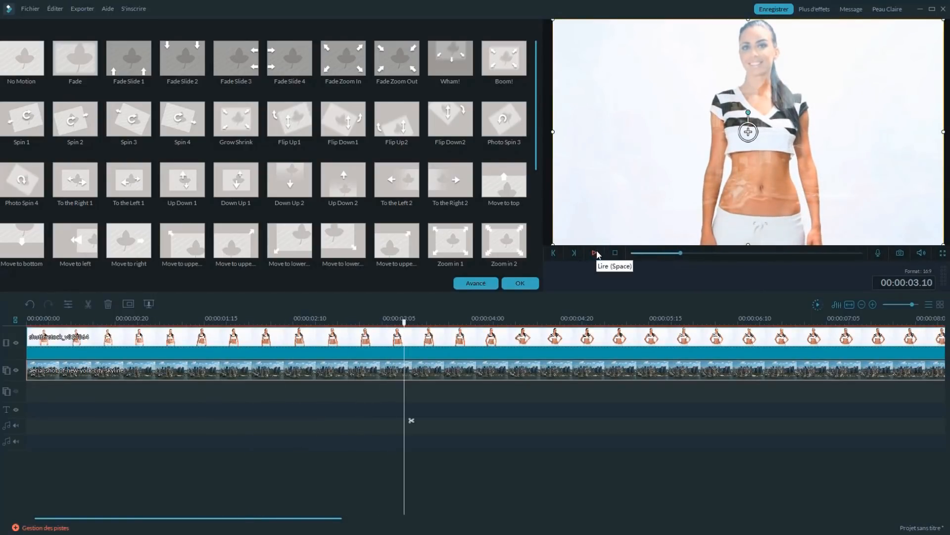
{"action": "left_click", "coordinate": [519, 284]}
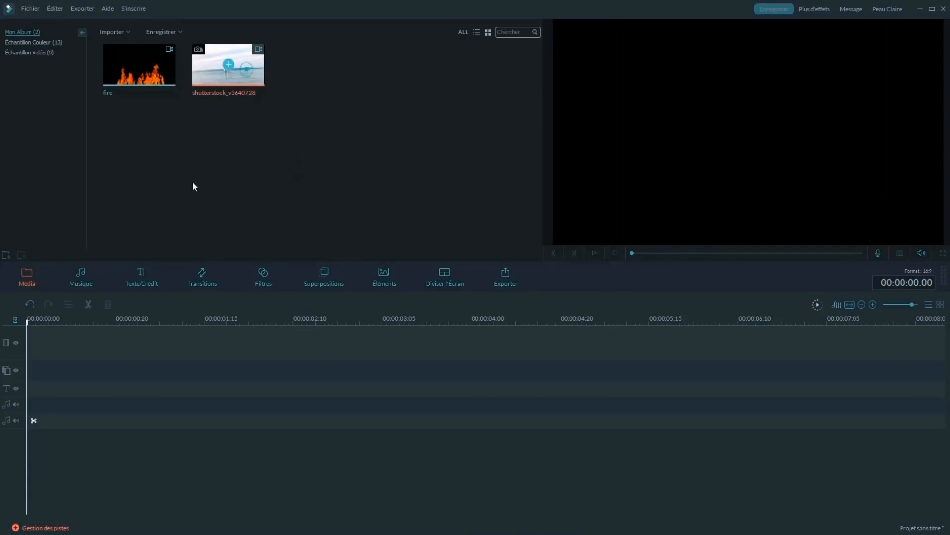
Place shutterstock_v5640728 on the video track and the fire clip on the PIP track, stretching the fire across the full frame width.
{"action": "left_click_drag", "start_coordinate": [228, 65], "coordinate": [67, 342]}
{"action": "left_click_drag", "start_coordinate": [168, 69], "coordinate": [35, 371]}
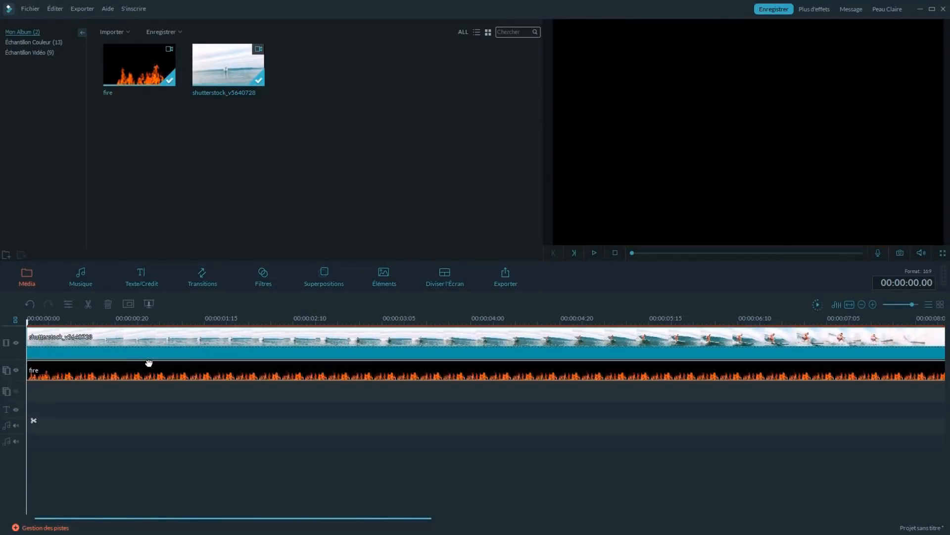
{"action": "left_click_drag", "start_coordinate": [607, 132], "coordinate": [551, 132]}
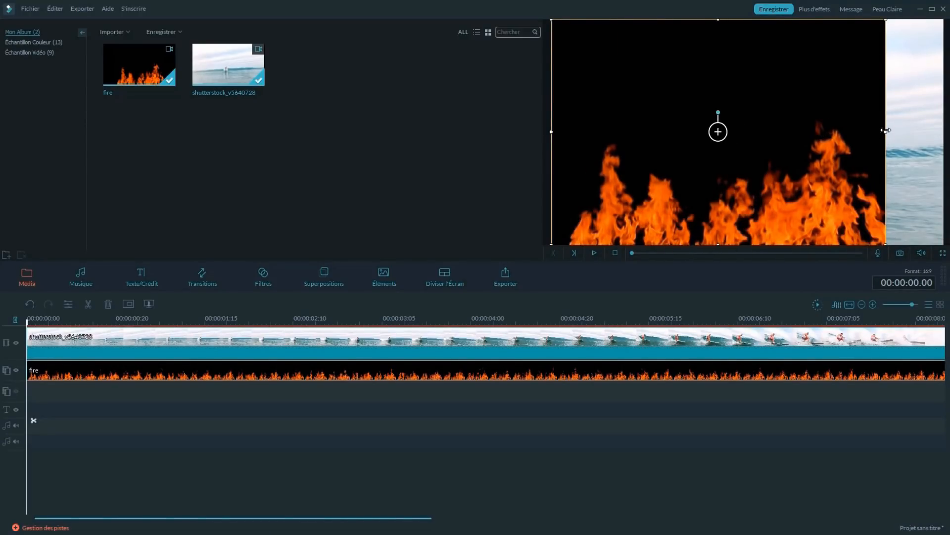
{"action": "left_click_drag", "start_coordinate": [886, 130], "coordinate": [947, 131]}
Set the fire clip's blend mode to écran in its advanced composition settings, apply it and play the result.
{"action": "double_click", "coordinate": [306, 375]}
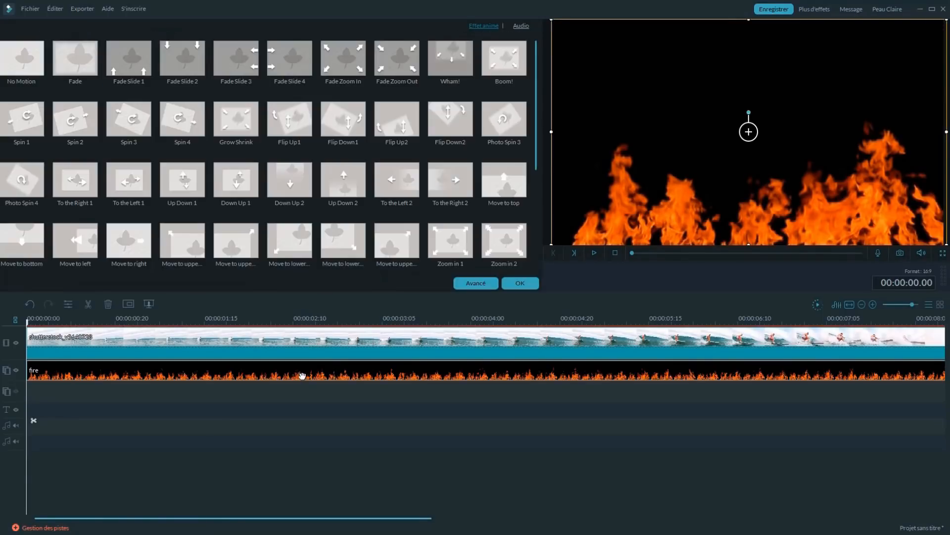
{"action": "left_click", "coordinate": [476, 282]}
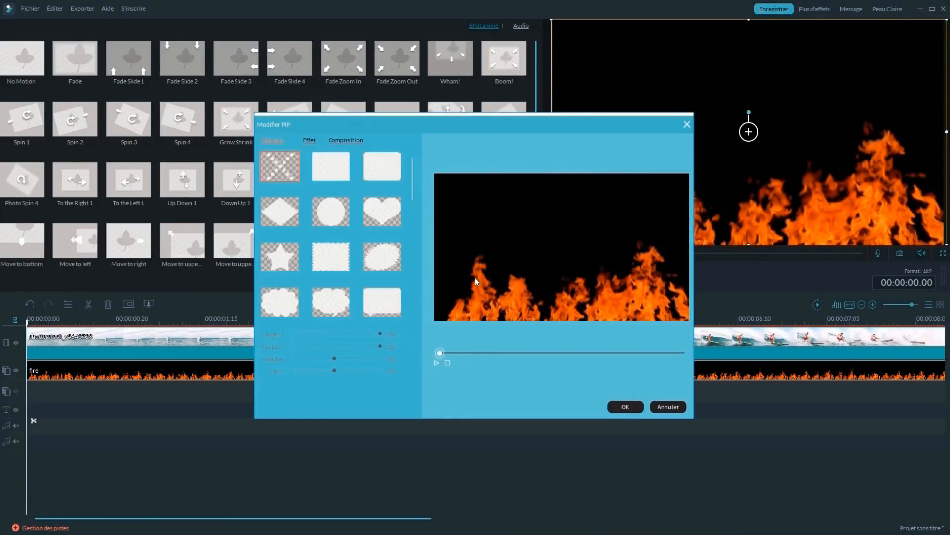
{"action": "left_click", "coordinate": [343, 139]}
{"action": "left_click", "coordinate": [364, 164]}
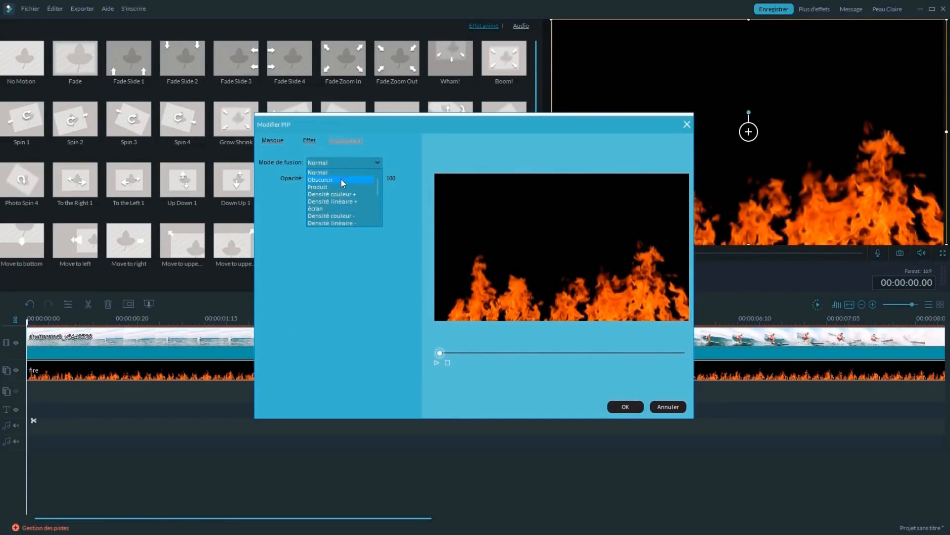
{"action": "left_click", "coordinate": [335, 209]}
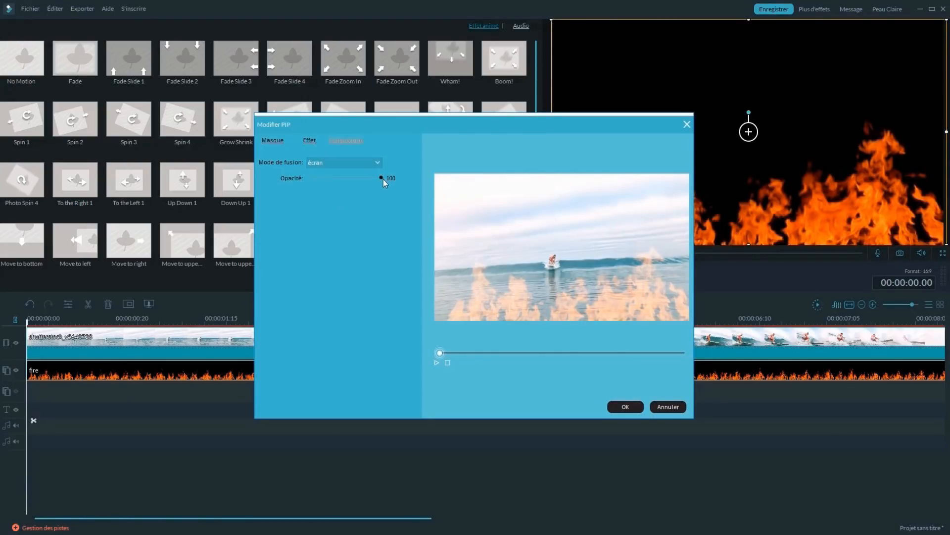
{"action": "left_click", "coordinate": [438, 363]}
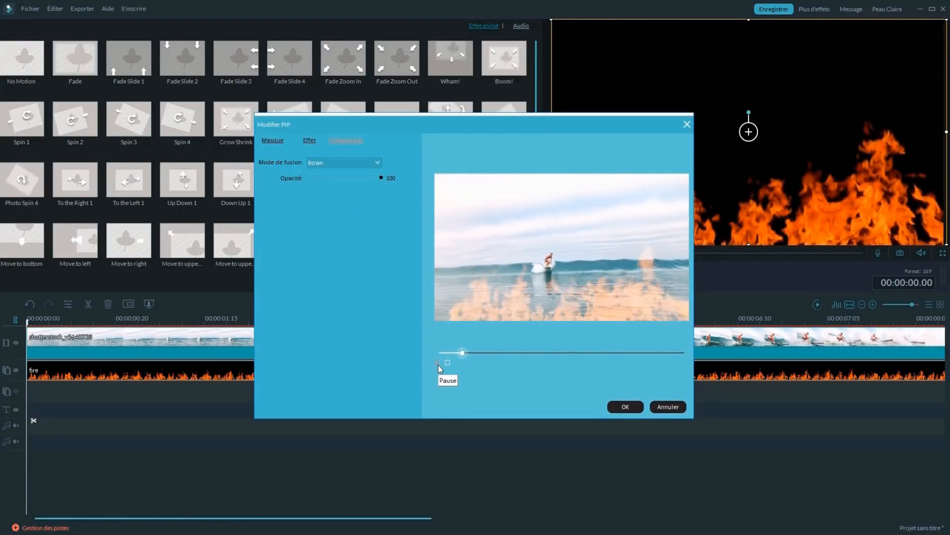
{"action": "left_click", "coordinate": [625, 406]}
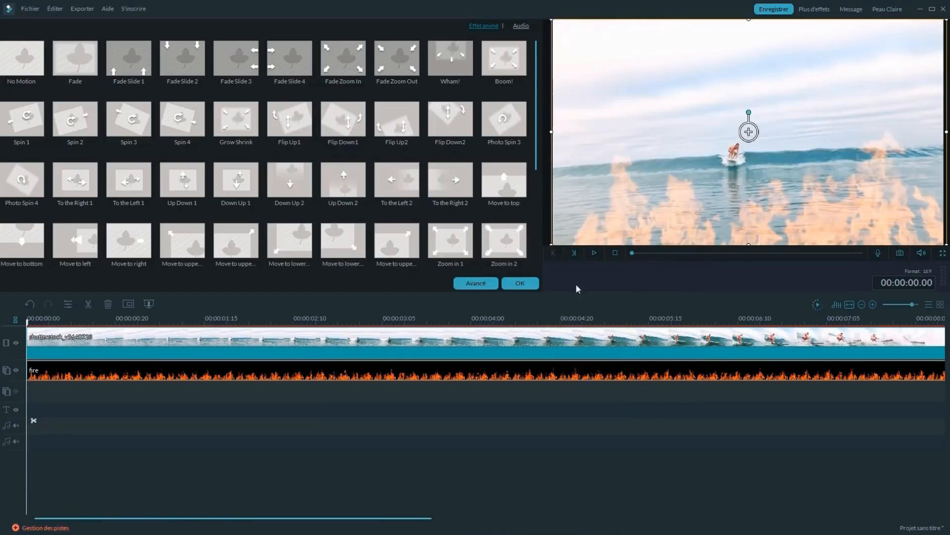
{"action": "left_click", "coordinate": [594, 254]}
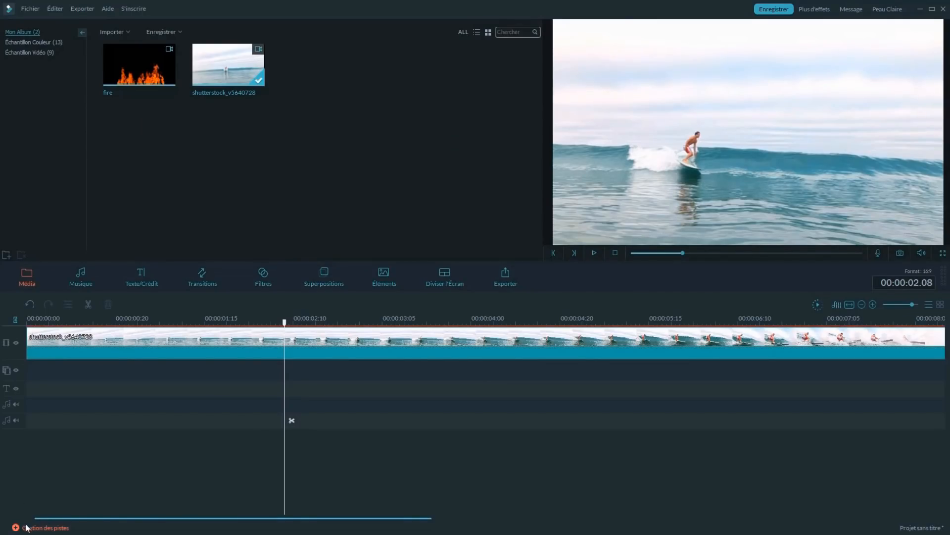
Set the project to 5 text tracks and 10 music tracks and look through the added tracks in the timeline.
{"action": "left_click", "coordinate": [42, 527]}
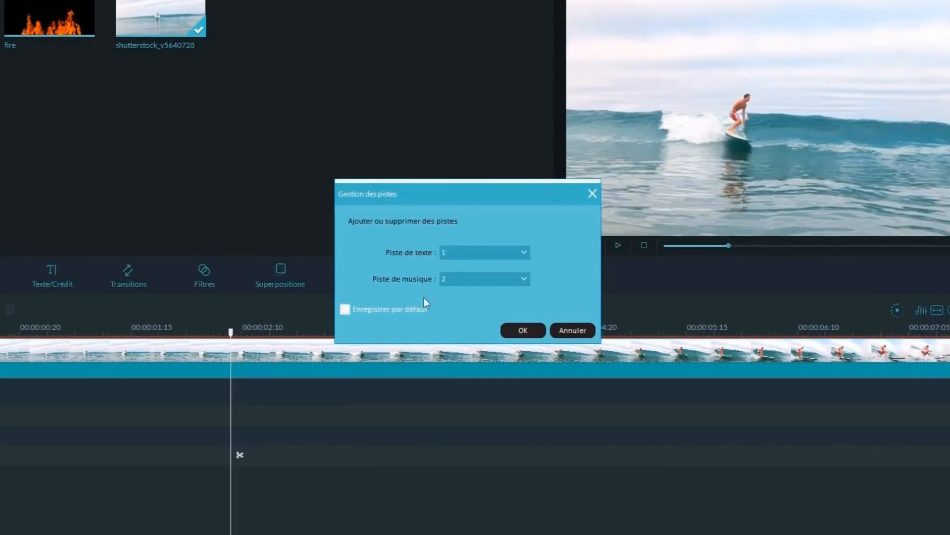
{"action": "left_click", "coordinate": [489, 254]}
{"action": "left_click", "coordinate": [471, 300]}
{"action": "left_click", "coordinate": [468, 278]}
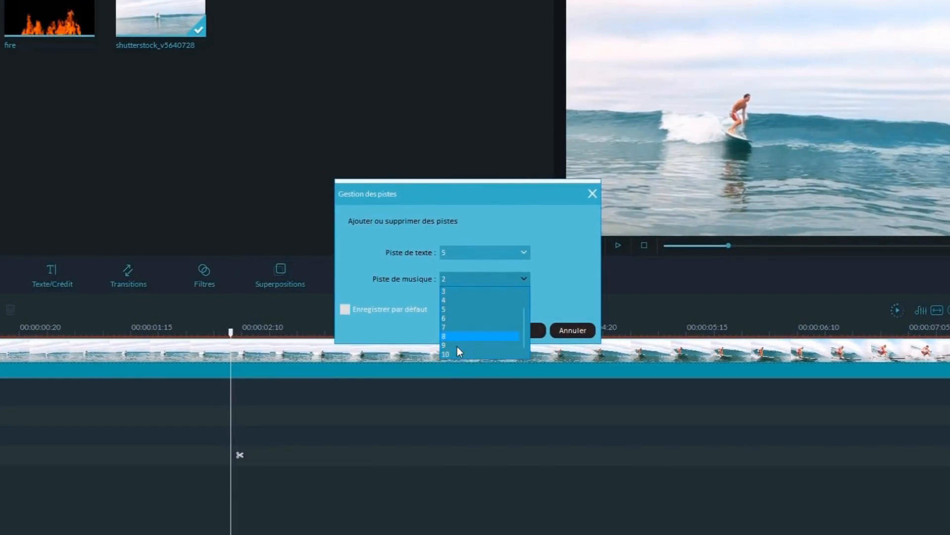
{"action": "left_click", "coordinate": [457, 353]}
{"action": "left_click", "coordinate": [523, 328]}
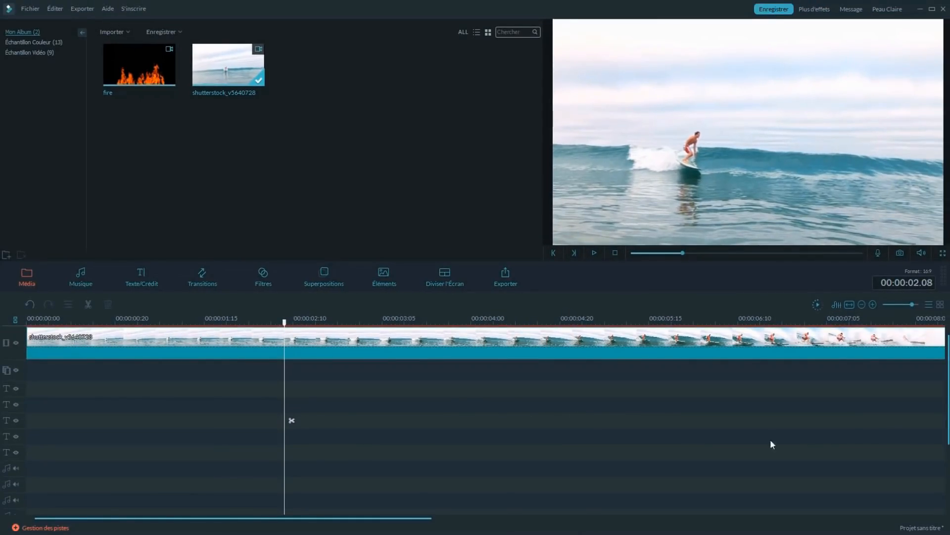
{"action": "scroll", "coordinate": [942, 401], "scroll_direction": "down", "scroll_amount": 3}
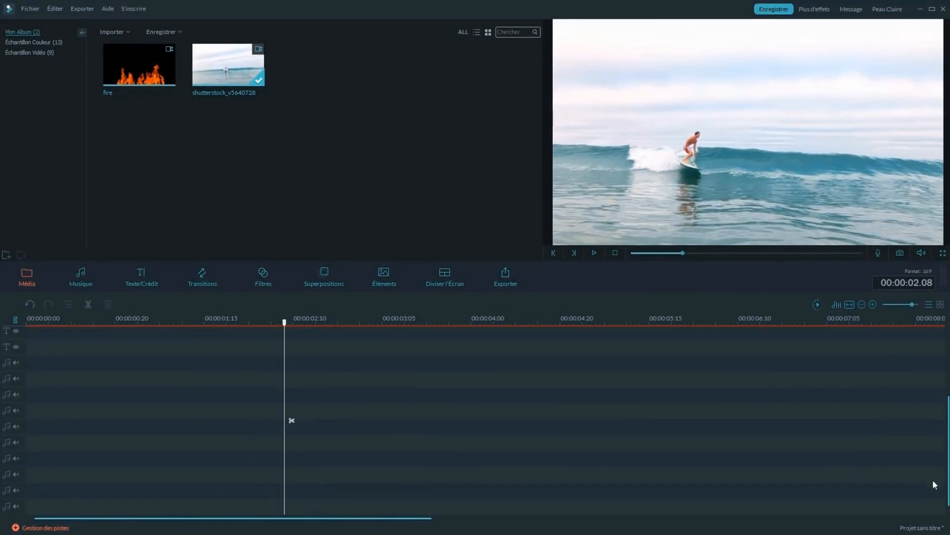
{"action": "scroll", "coordinate": [937, 441], "scroll_direction": "up", "scroll_amount": 3}
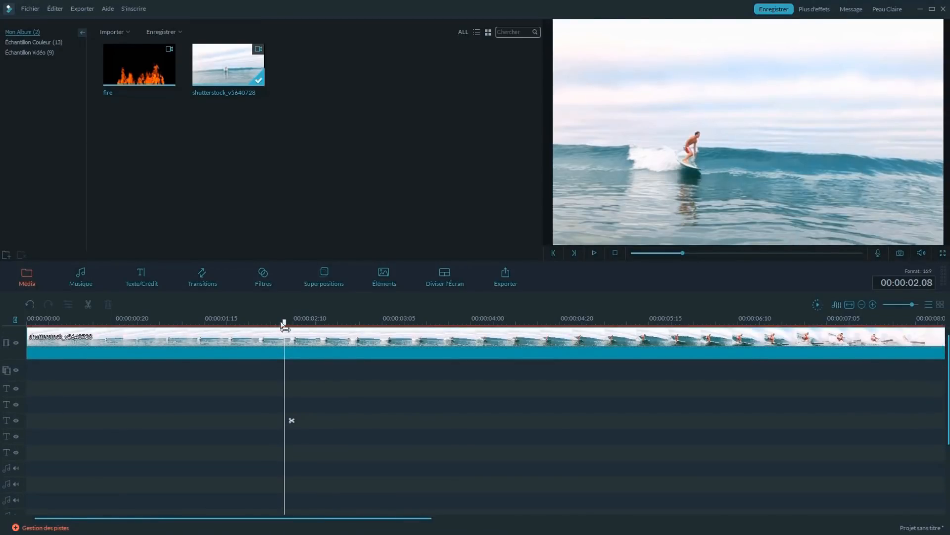
Split the shutterstock_v5640728 clip on the video track at 00:00:01.14 and at 00:00:03.16.
{"action": "left_click_drag", "start_coordinate": [284, 323], "coordinate": [200, 322]}
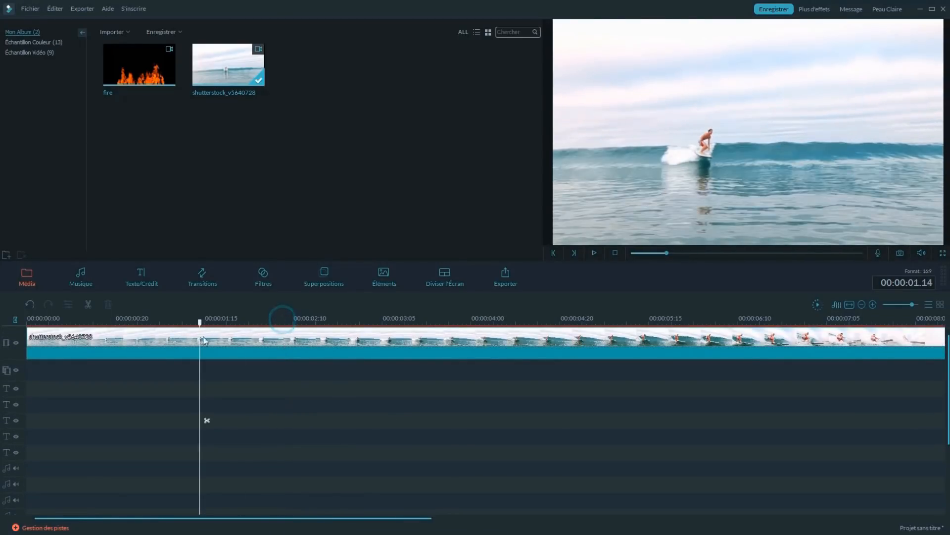
{"action": "left_click", "coordinate": [208, 420]}
{"action": "left_click_drag", "start_coordinate": [201, 322], "coordinate": [431, 345]}
{"action": "left_click", "coordinate": [438, 420]}
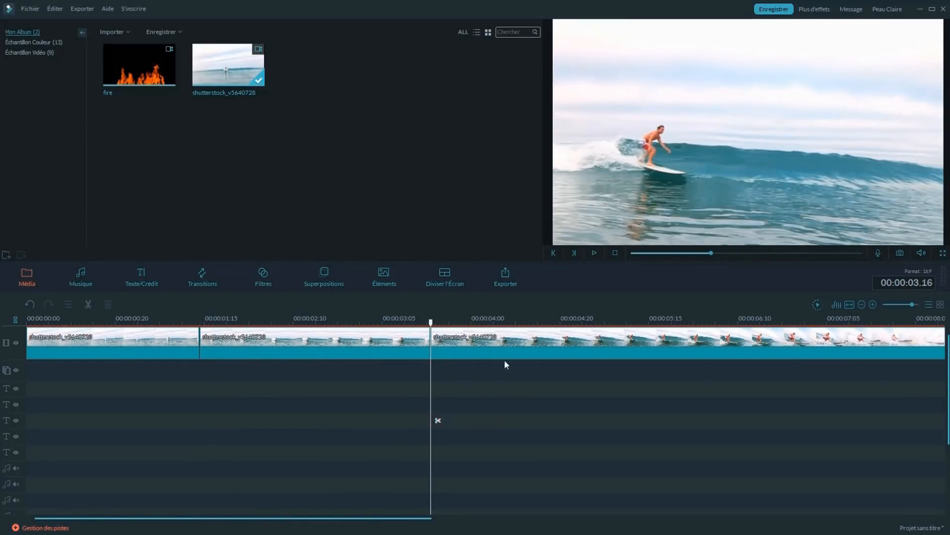
Move the playhead to 00:00:04.10 and enter 03 in the selected part of its timecode.
{"action": "left_click_drag", "start_coordinate": [435, 323], "coordinate": [518, 322]}
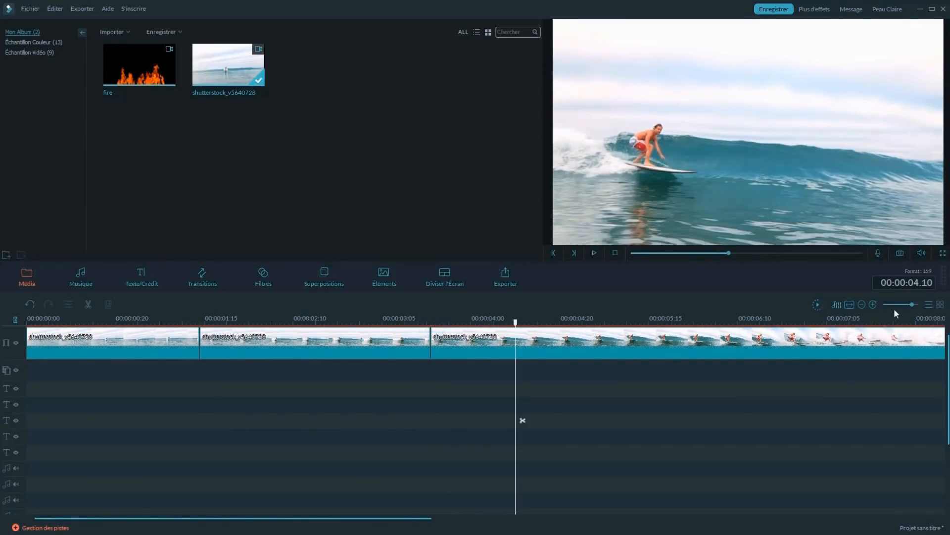
{"action": "left_click", "coordinate": [922, 283]}
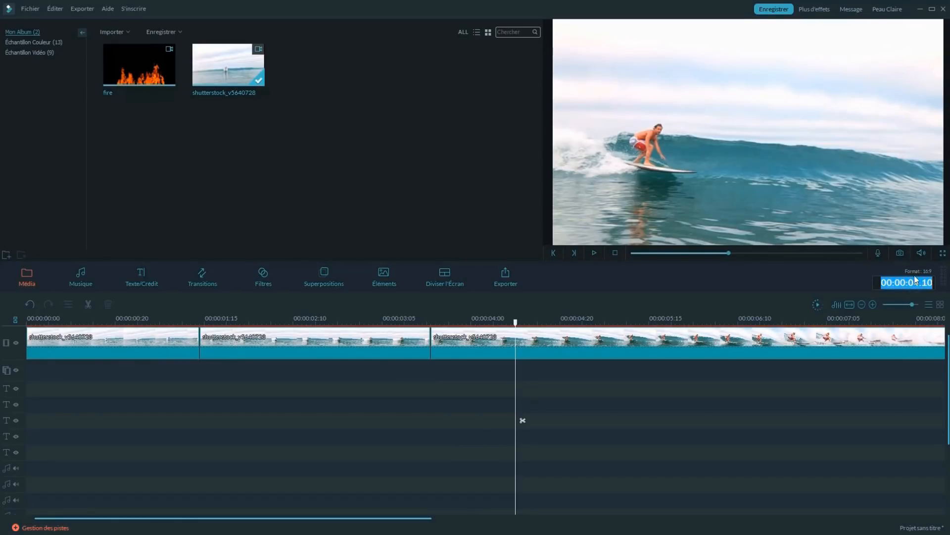
{"action": "left_click", "coordinate": [917, 283]}
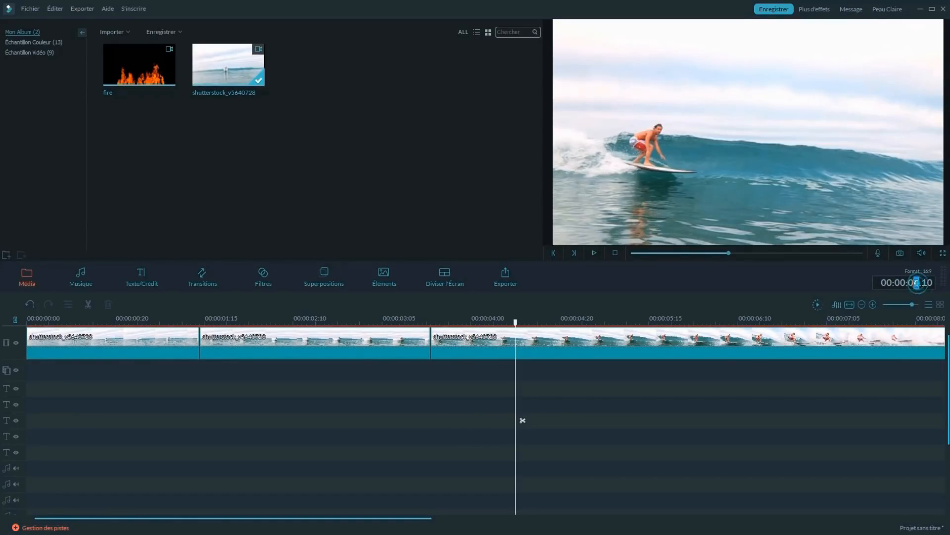
{"action": "double_click", "coordinate": [923, 284]}
{"action": "type", "text": "03"}
{"action": "key", "text": "Return"}
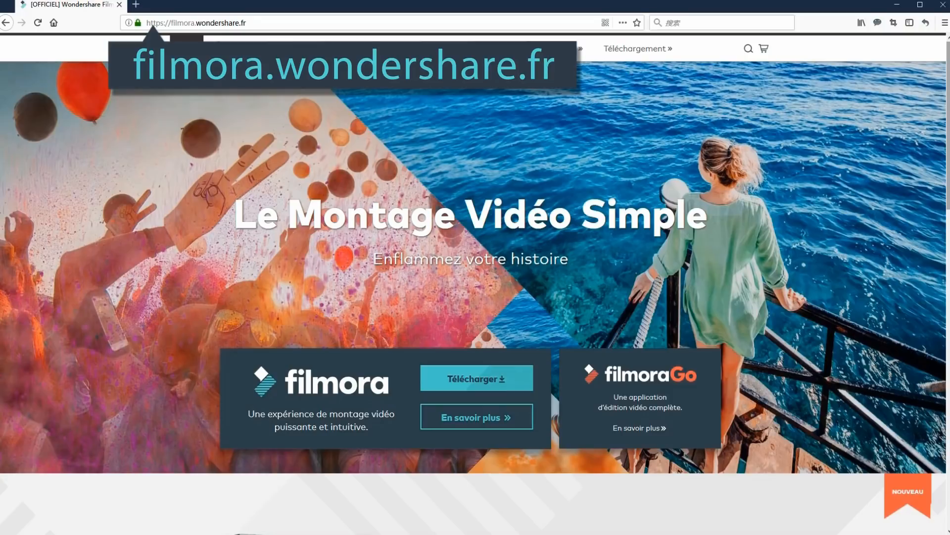
Switch to the filmora.wondershare.fr website in the browser and view its Filmora 8.5 section.
{"action": "scroll", "coordinate": [475, 277], "scroll_direction": "down", "scroll_amount": 8}
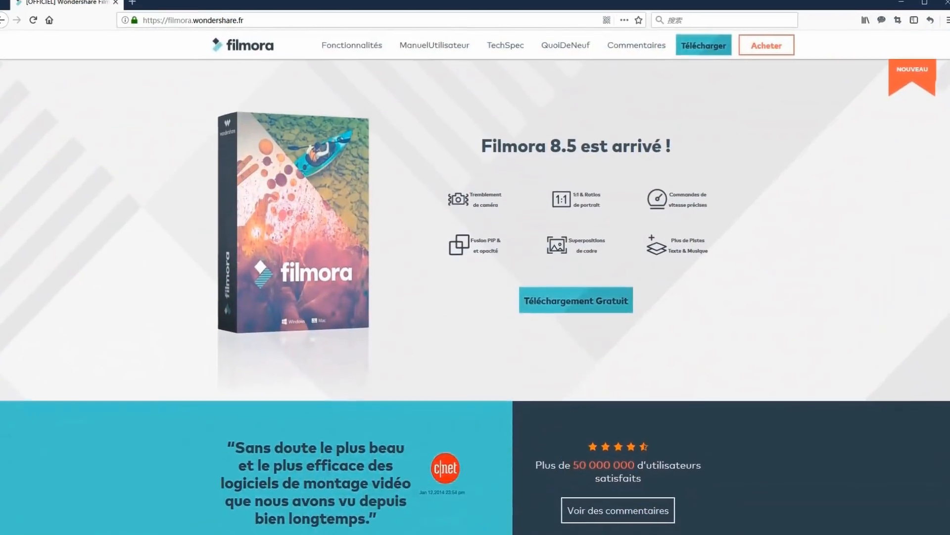